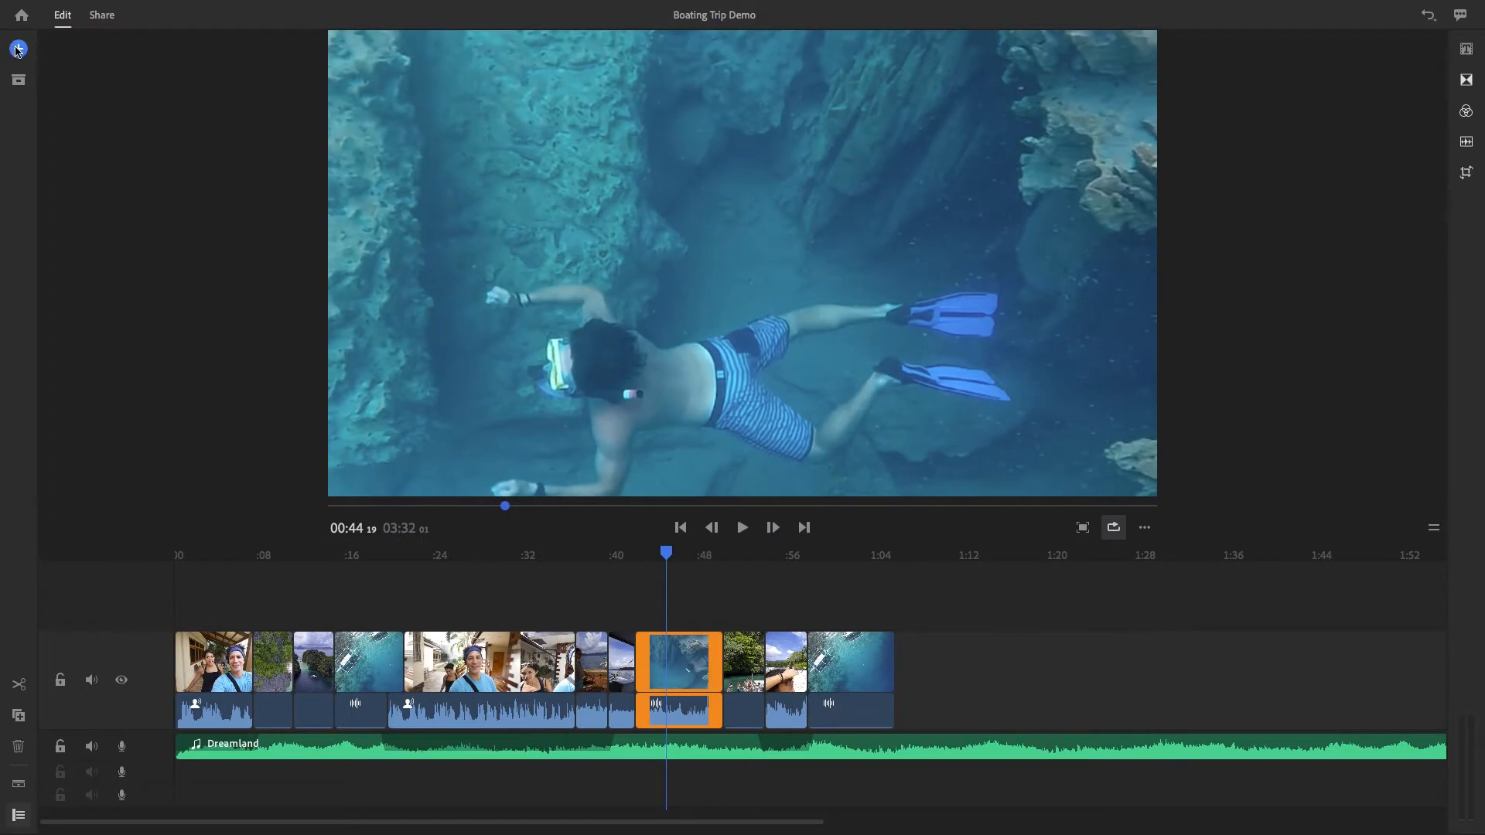
click(19, 50)
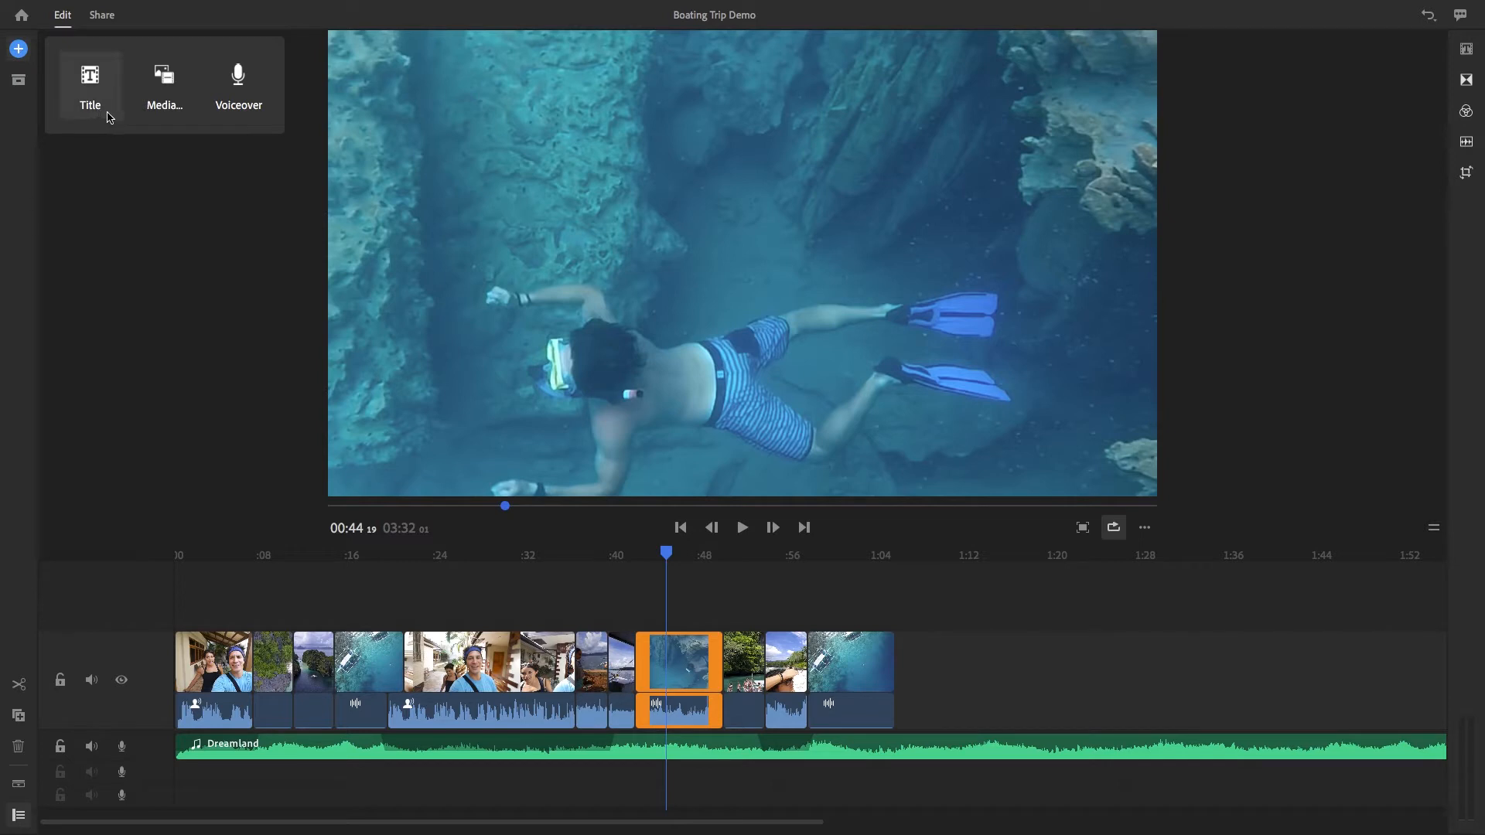
click(114, 209)
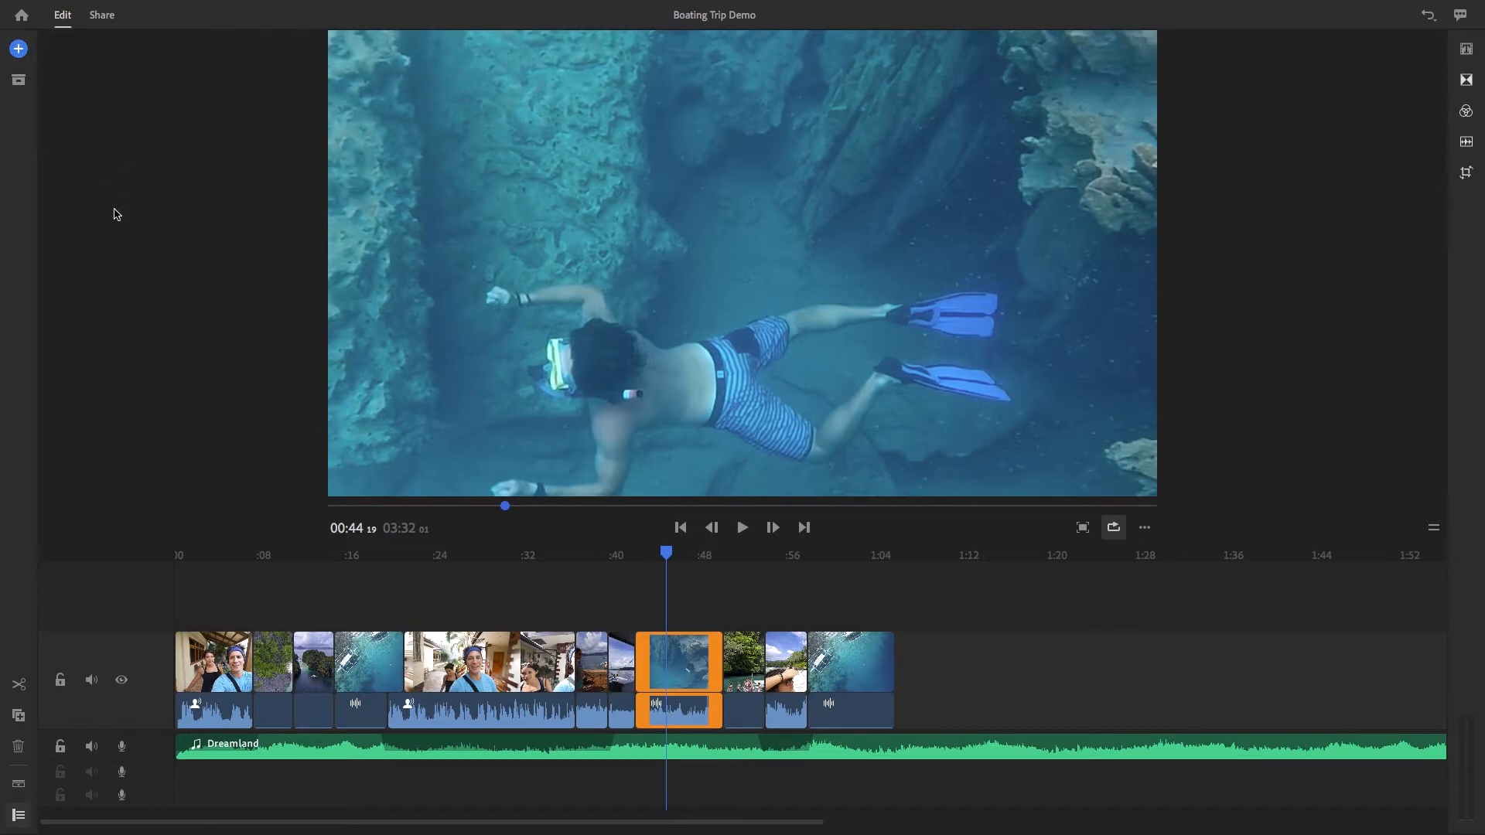
click(1466, 49)
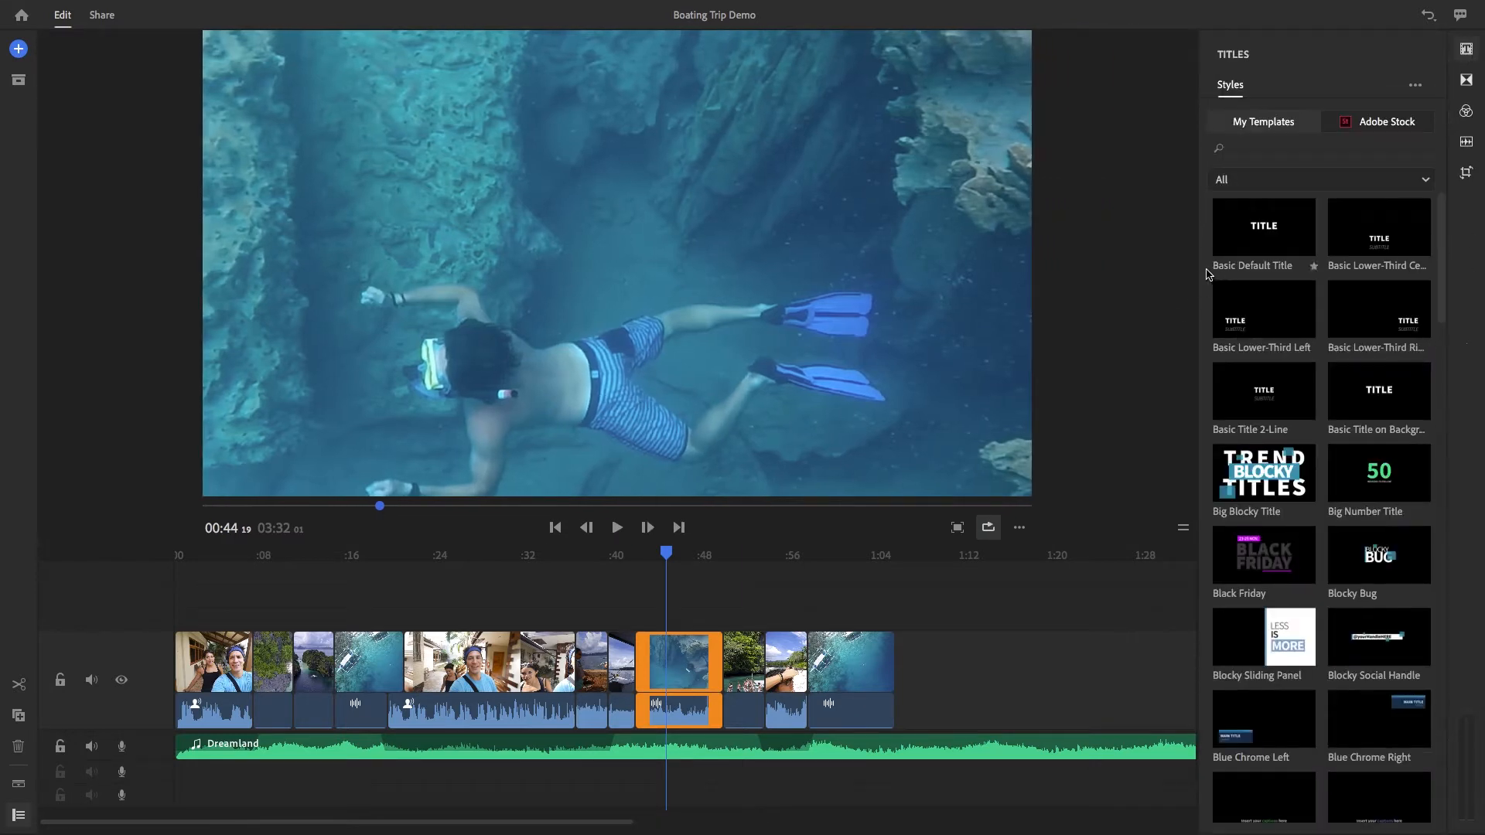
drag(1445, 263, 1428, 196)
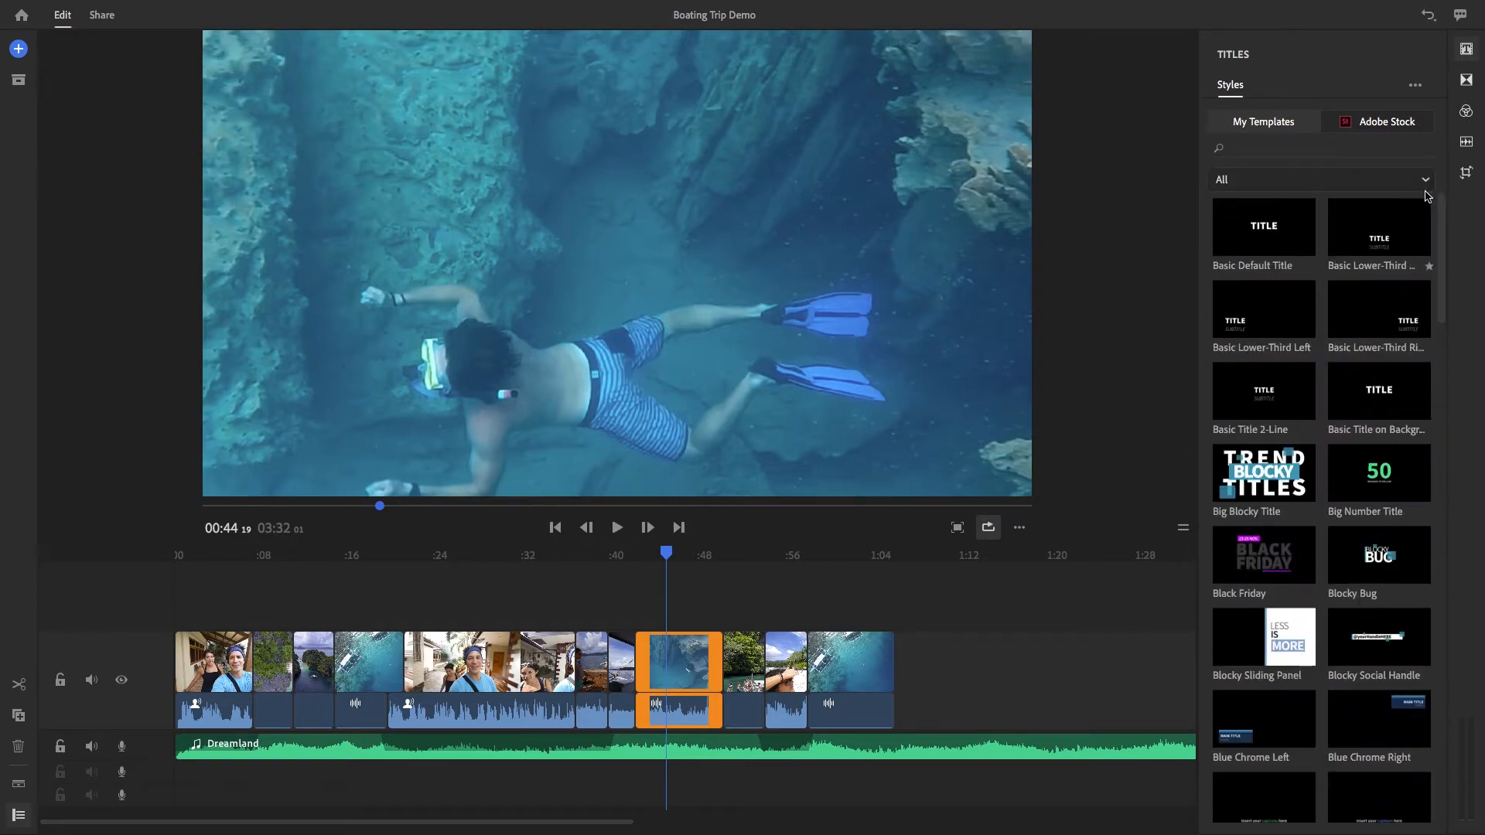
click(1467, 51)
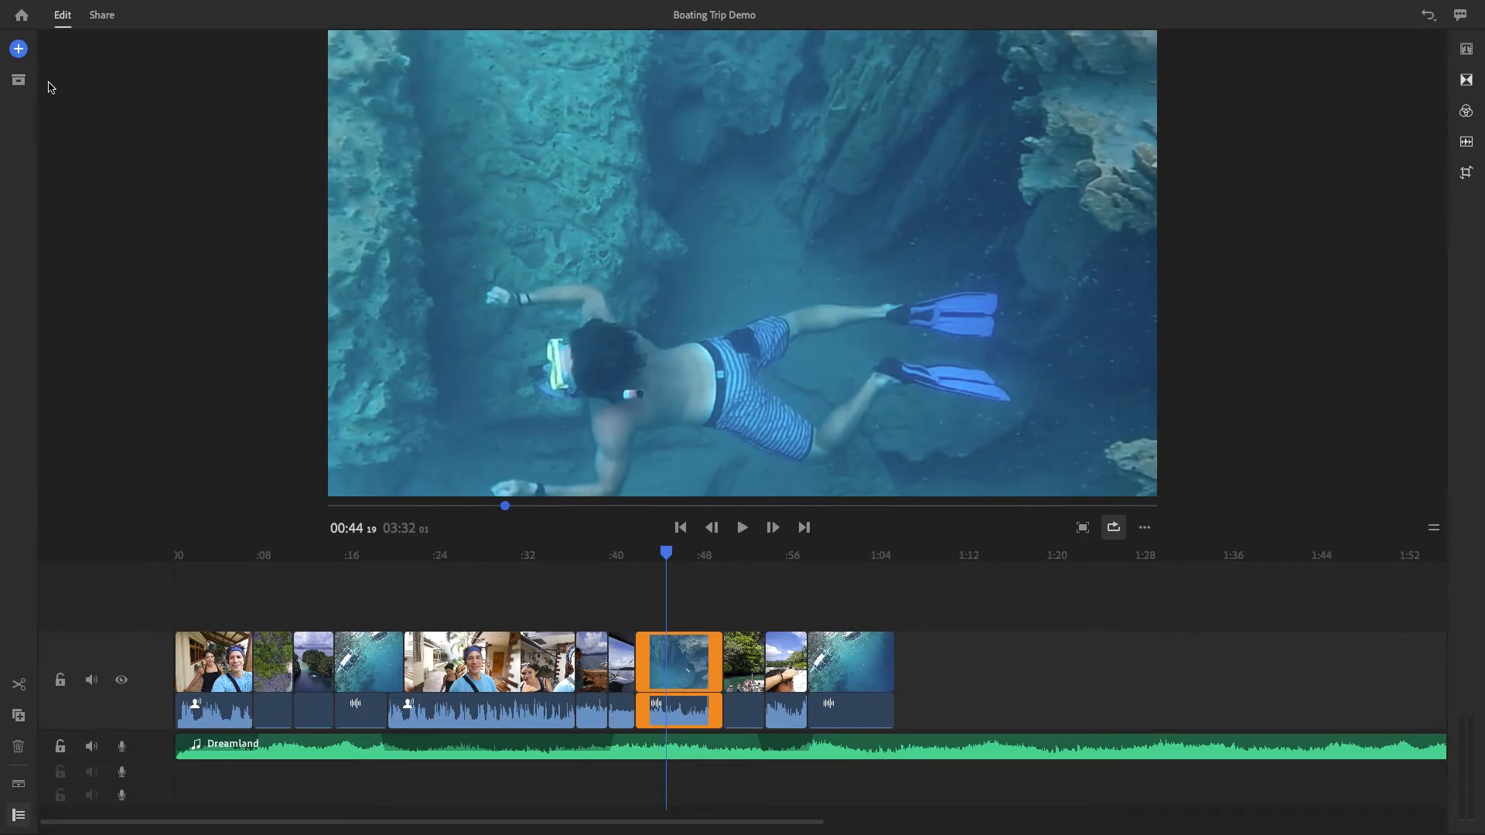
Add a default title at the playhead over the snorkeling clip and replace its text with SNORKELING
click(19, 48)
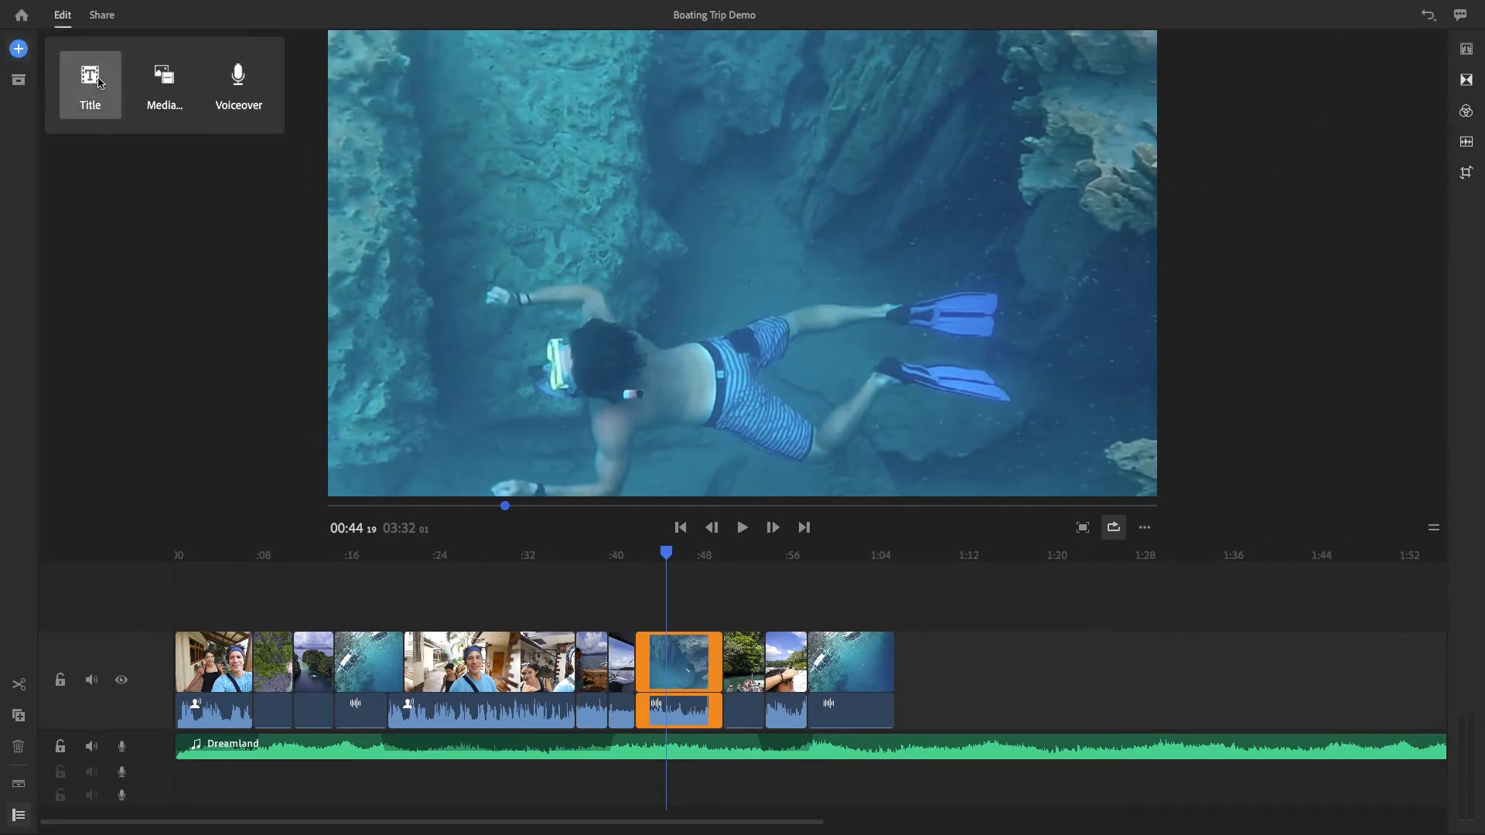
click(90, 84)
double_click(578, 245)
text(SNOR)
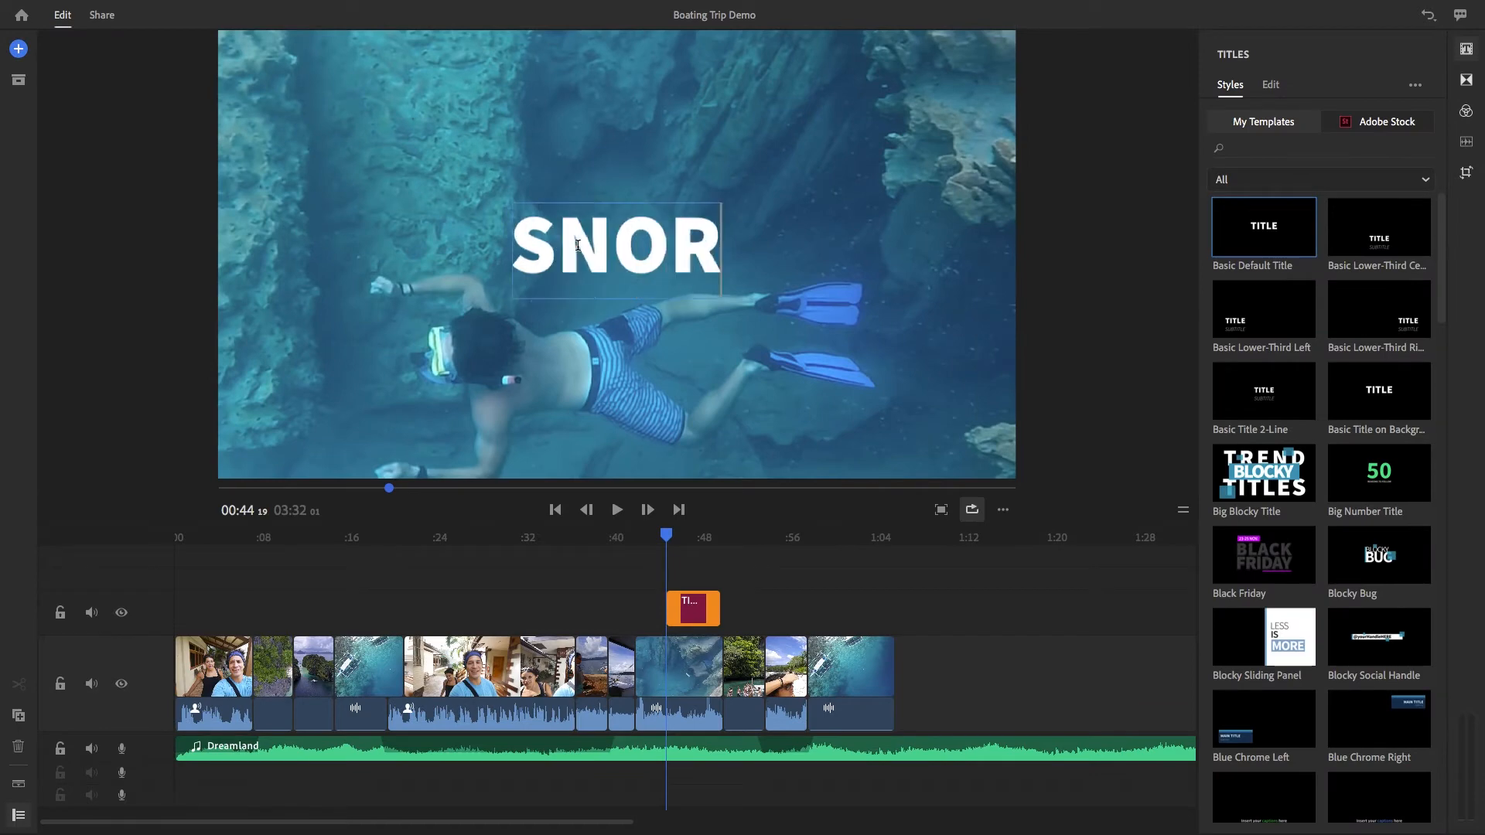
text(KELING)
Try Europa-Bold and Burnaby for the SNORKELING title text, and settle on the Roboto font
double_click(827, 248)
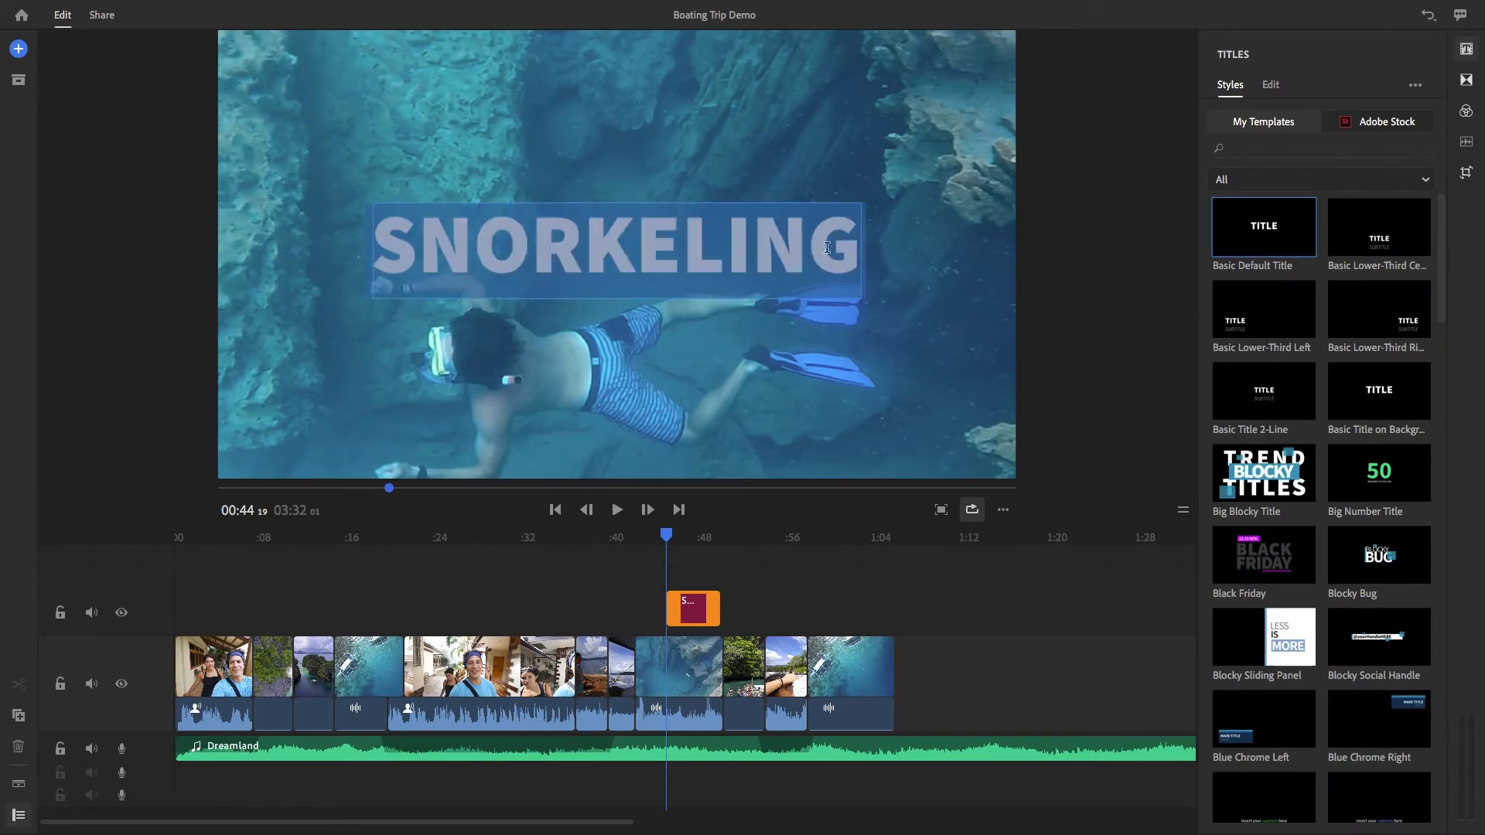
click(1272, 87)
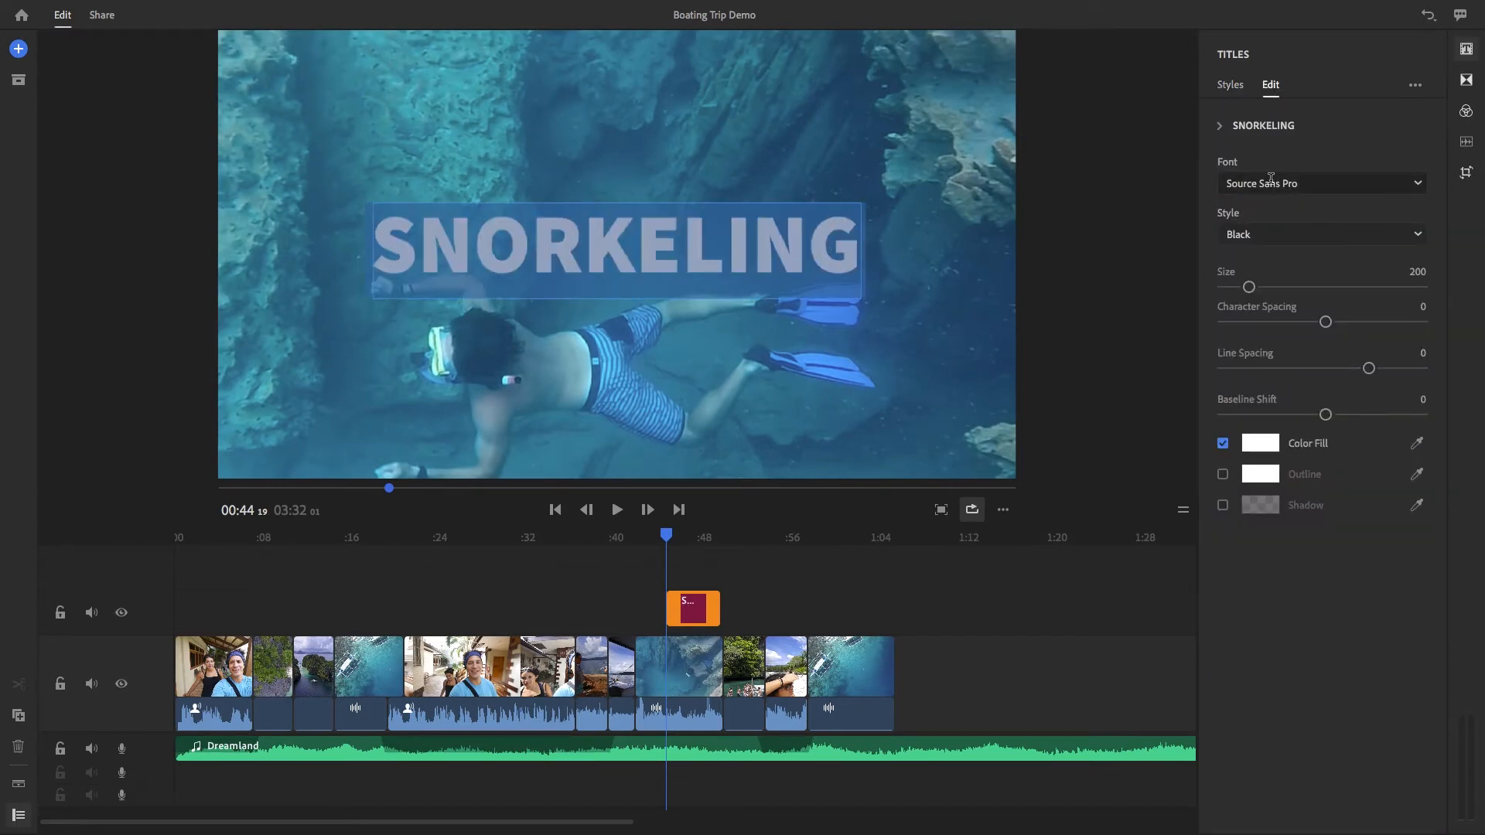
click(1270, 184)
click(1250, 205)
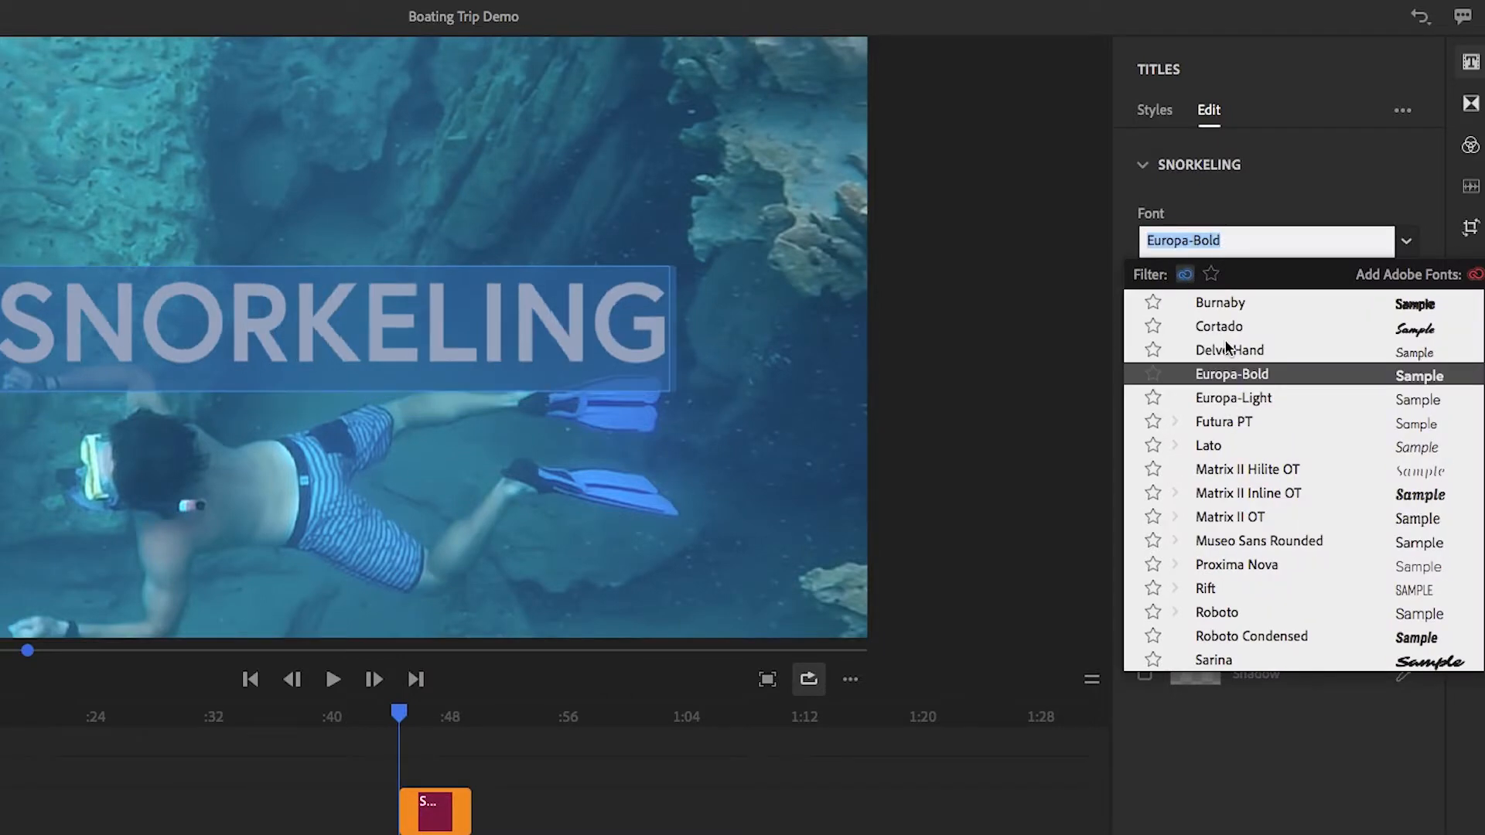
click(1212, 305)
click(1189, 242)
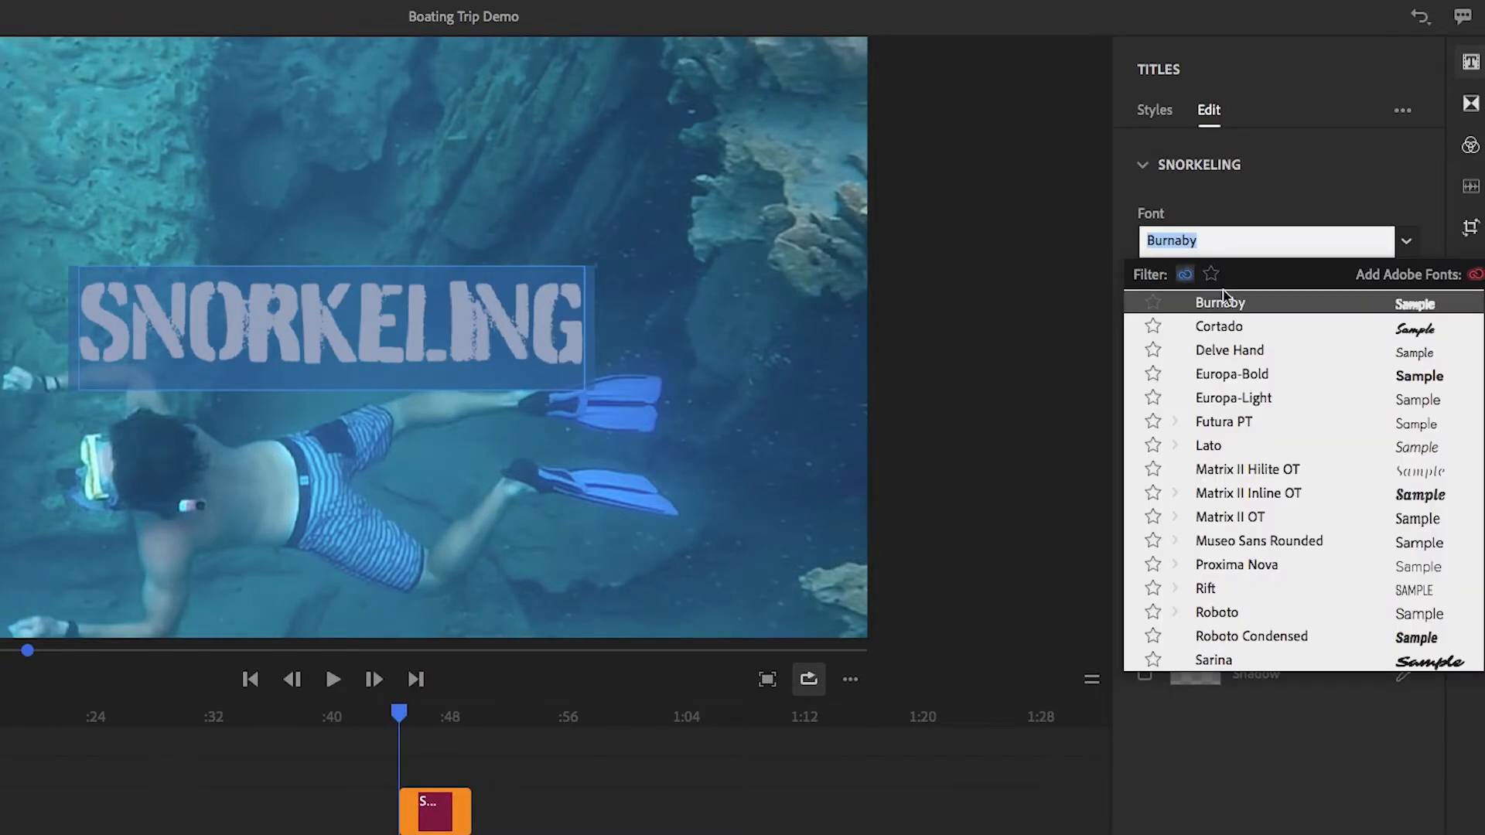
click(1231, 615)
Format the SNORKELING title text with the Bold style, size 158 and character spacing 94
click(1260, 317)
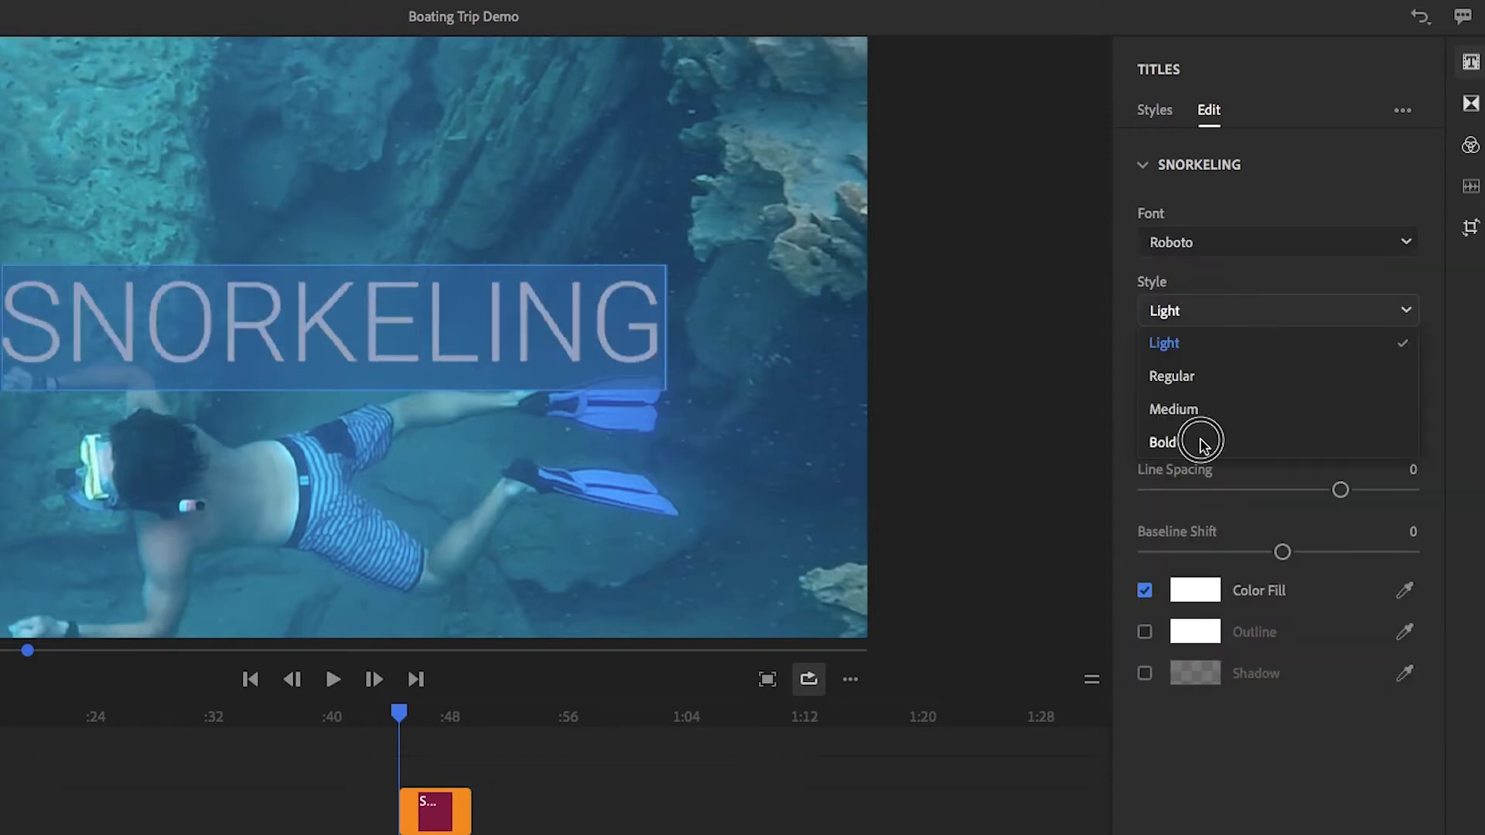
click(1201, 439)
mouse_move(1180, 382)
mouse_down()
mouse_move(1193, 382)
mouse_move(1172, 387)
mouse_up()
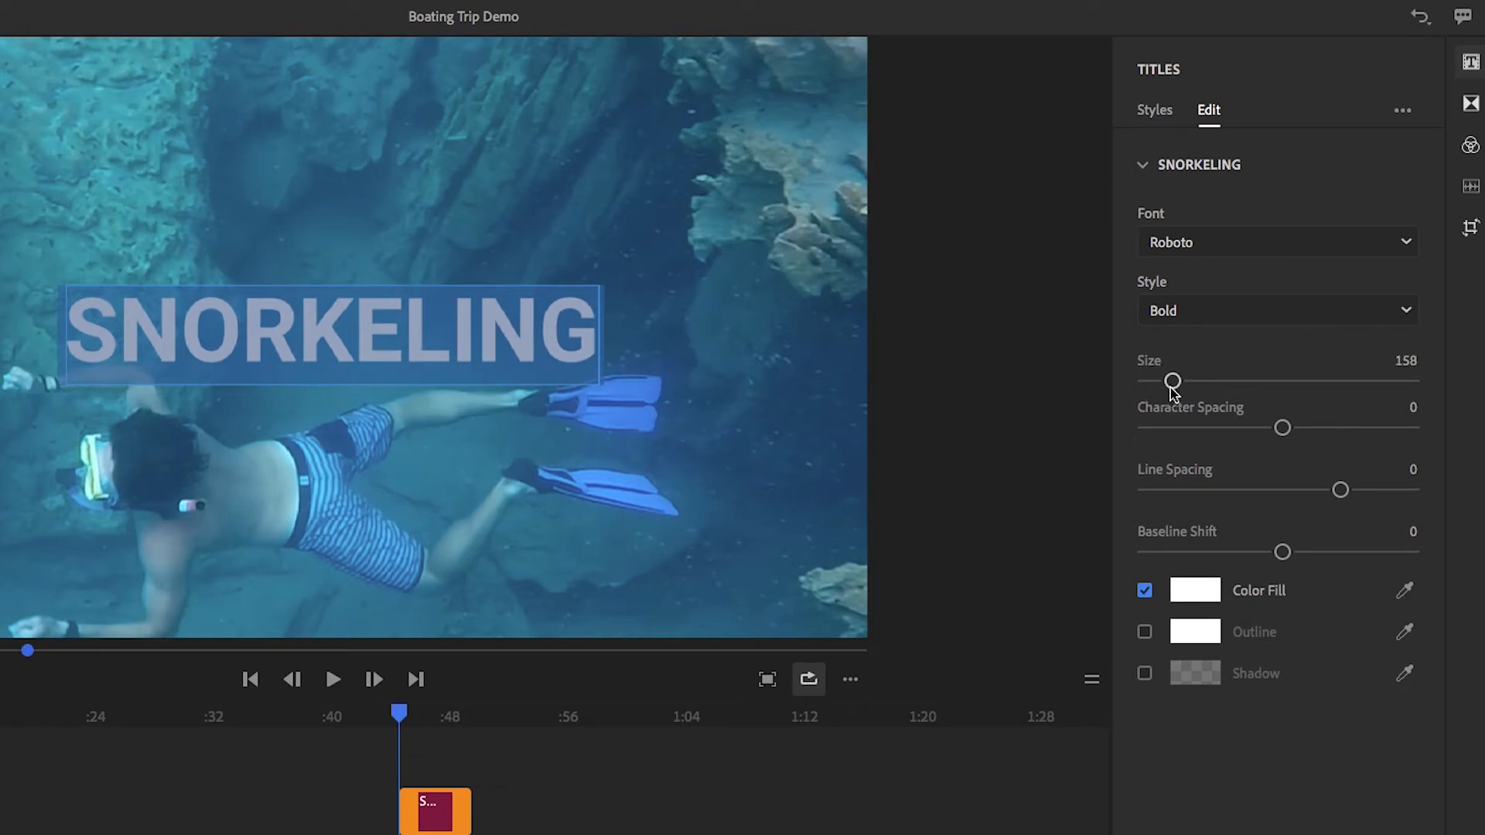
drag(1284, 428, 1342, 433)
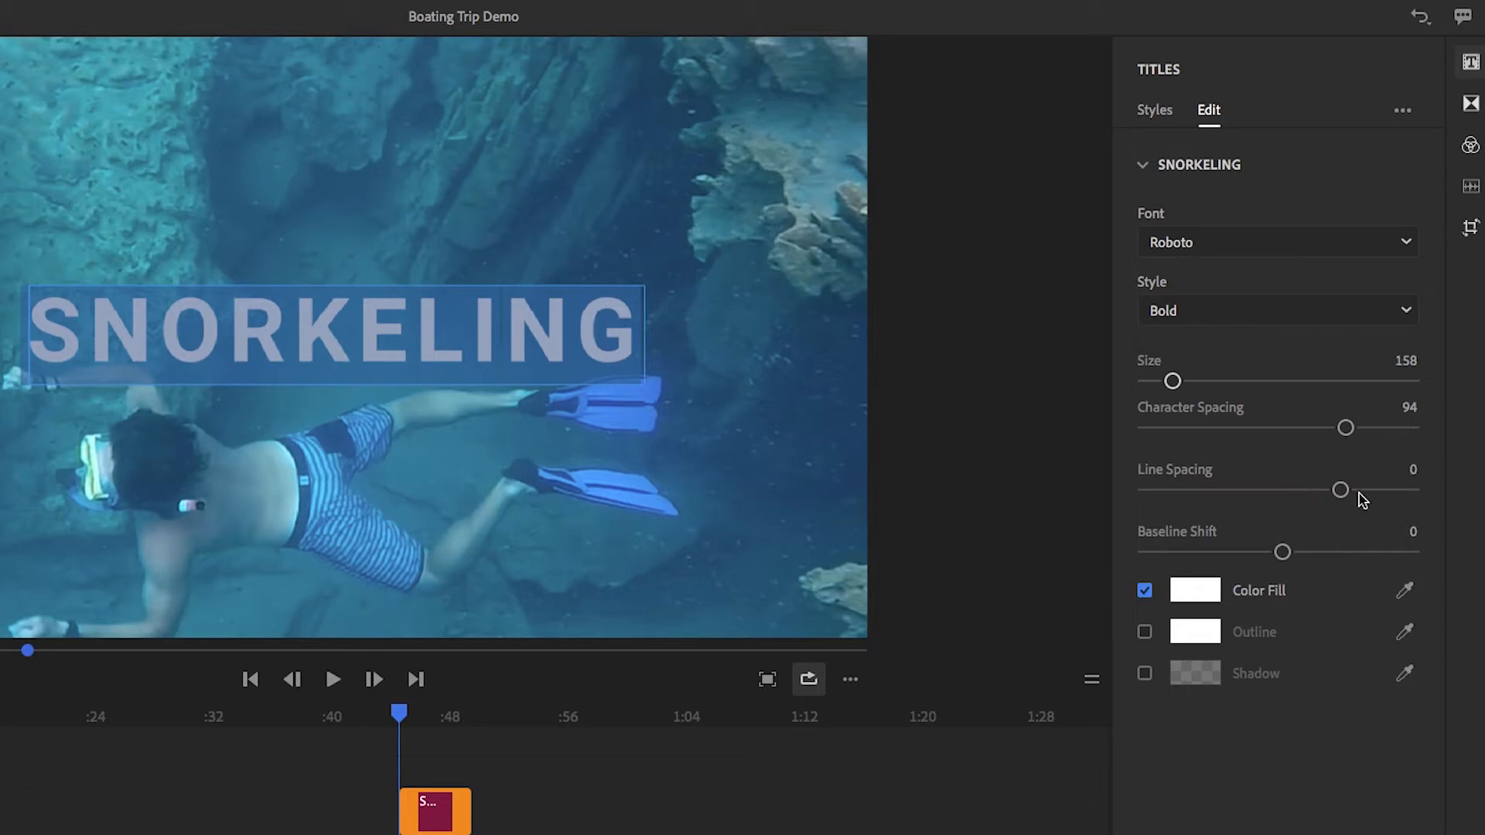
Change the color fill of the SNORKELING title text to a dark yellow
click(1201, 596)
click(550, 298)
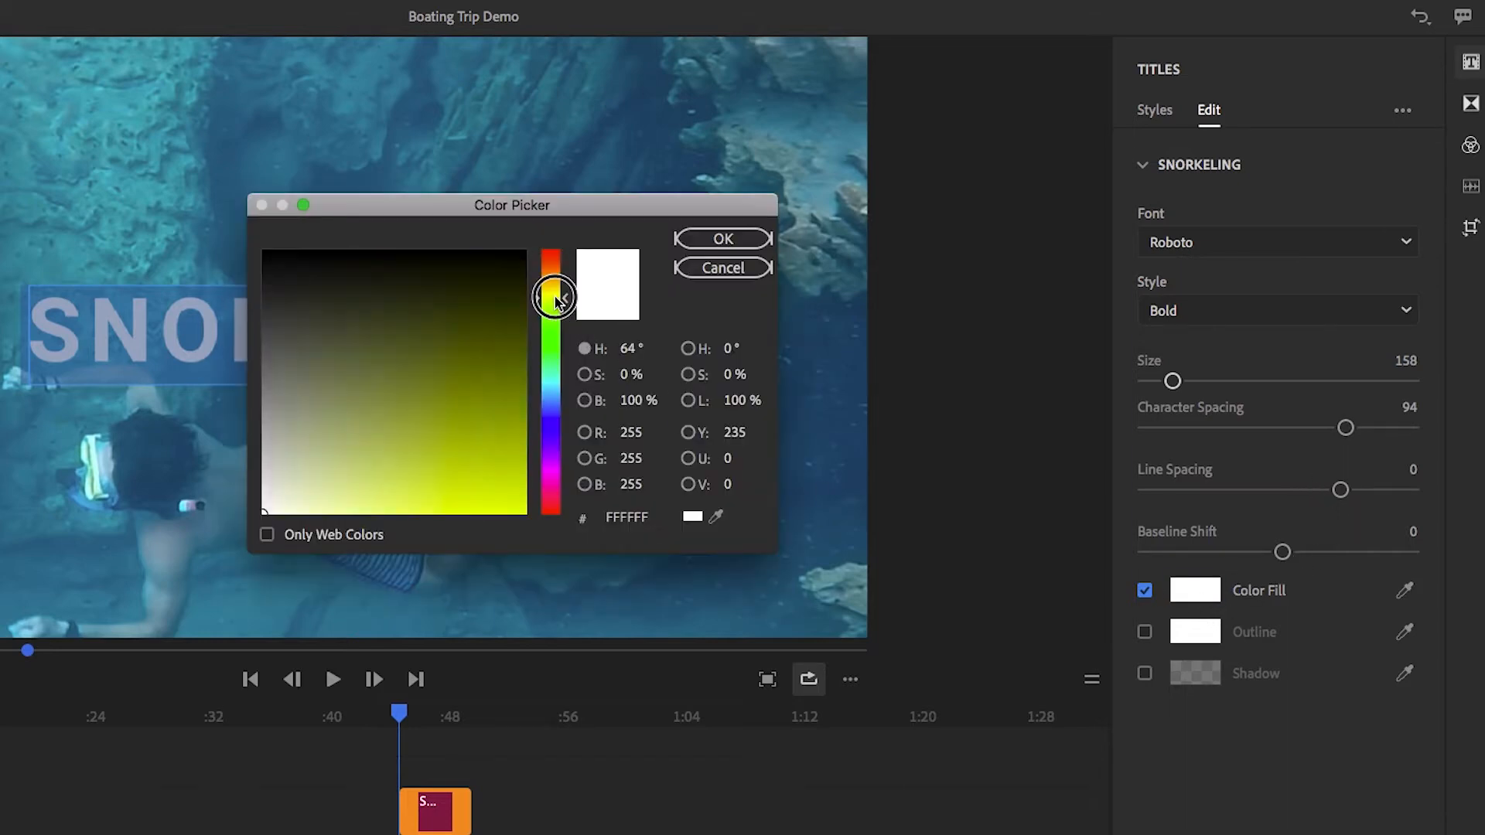
click(503, 481)
click(491, 464)
click(551, 292)
click(723, 238)
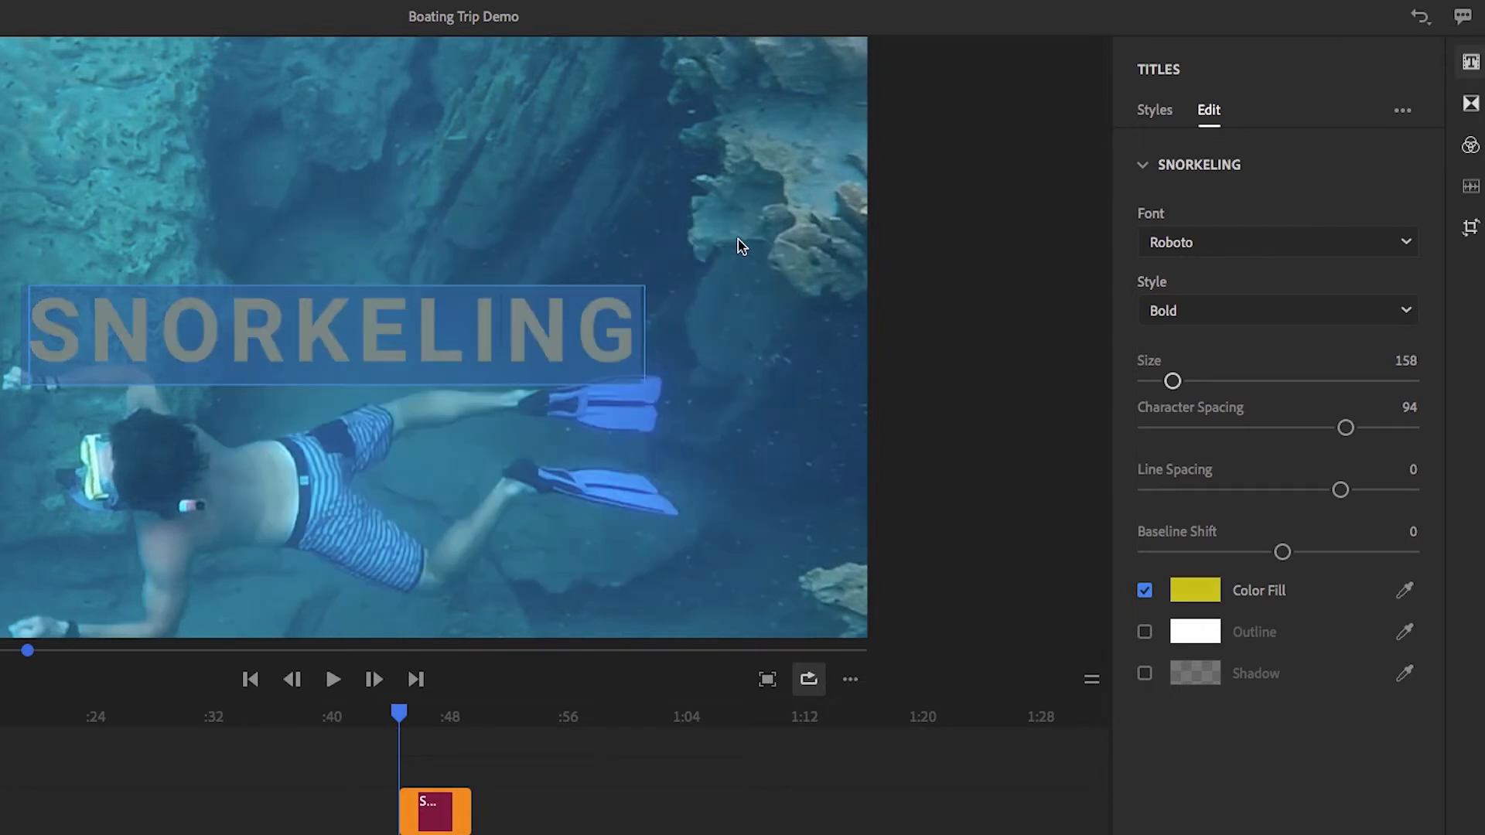
Give the SNORKELING title text a black outline of size 13 and turn on its shadow
click(1145, 632)
drag(1174, 697, 1197, 697)
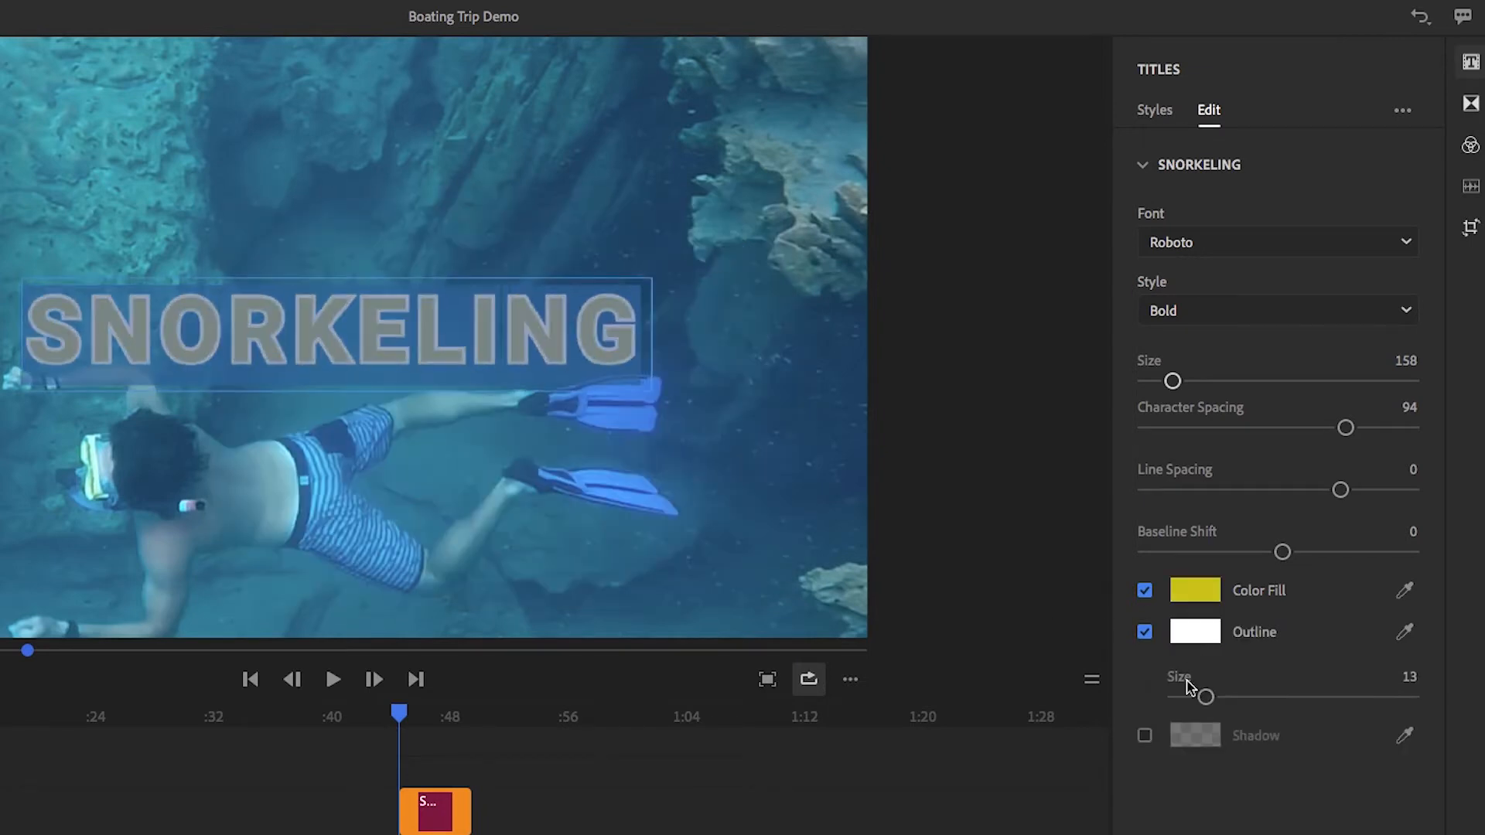
click(1195, 631)
click(264, 251)
click(724, 238)
click(1144, 735)
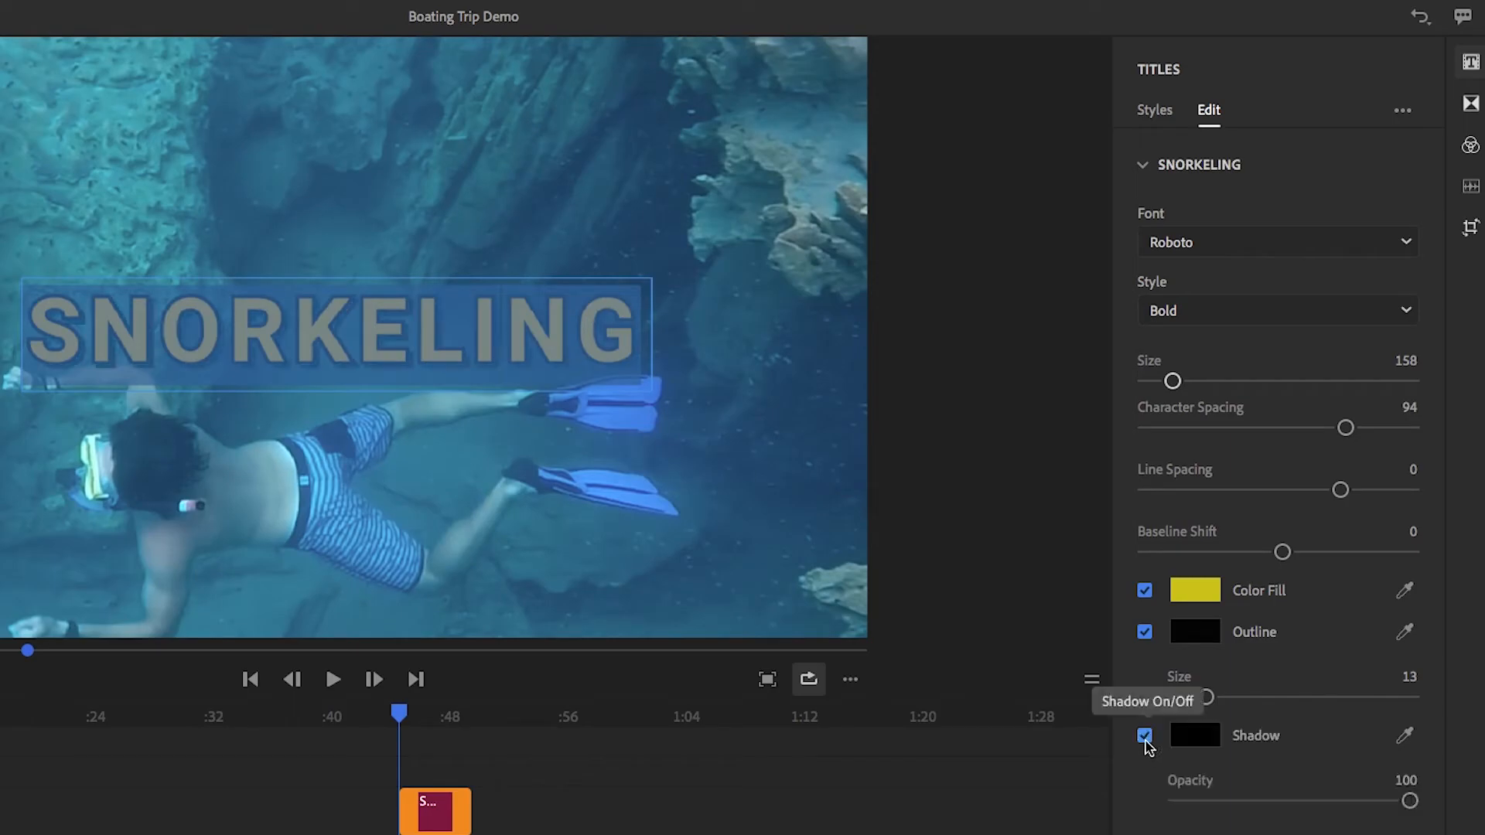
click(1009, 526)
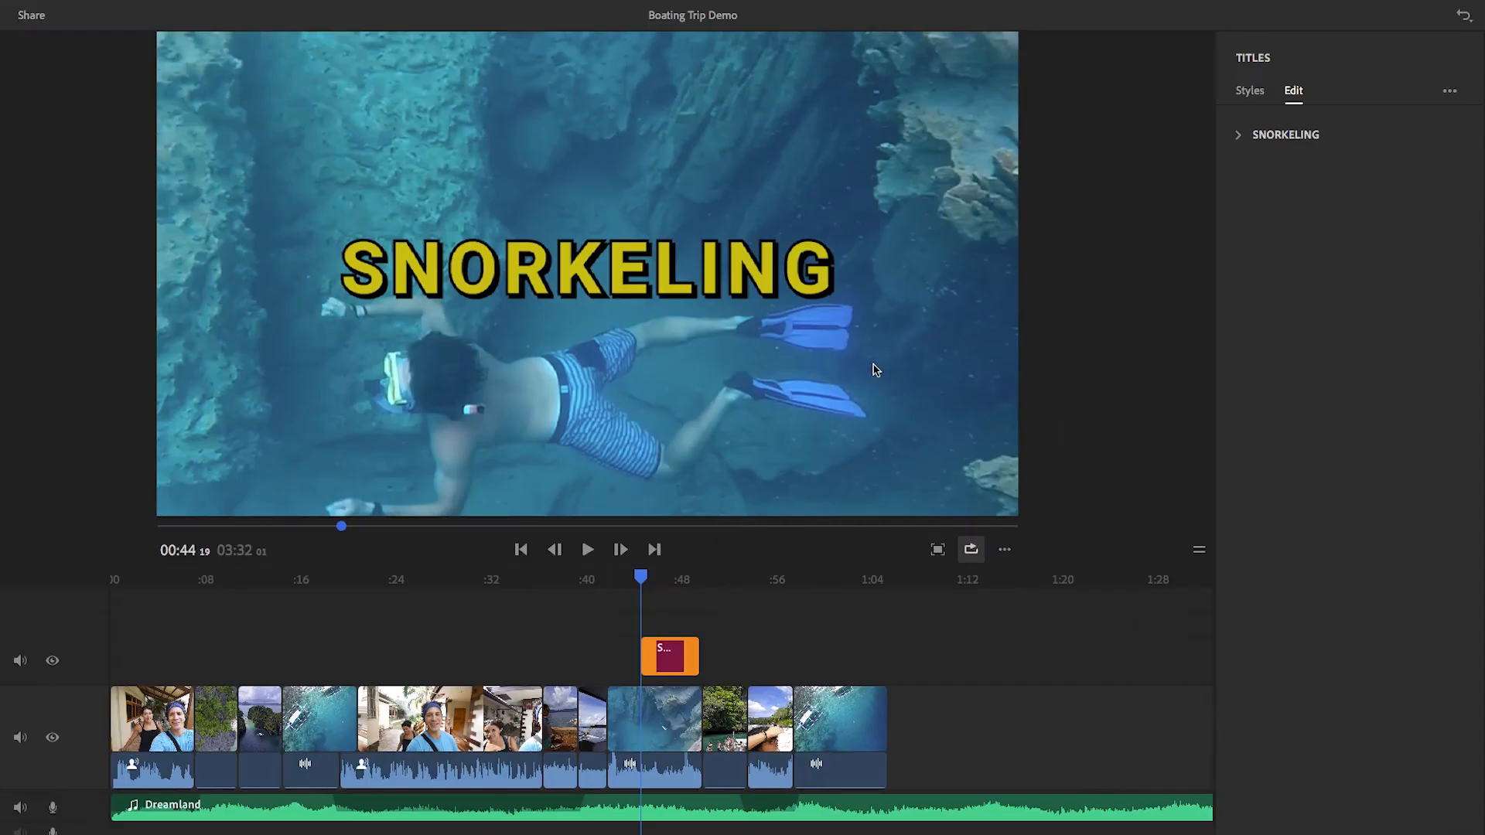
Extend the title clip to the end of the snorkeling clip, and move it up one track and back
click(670, 666)
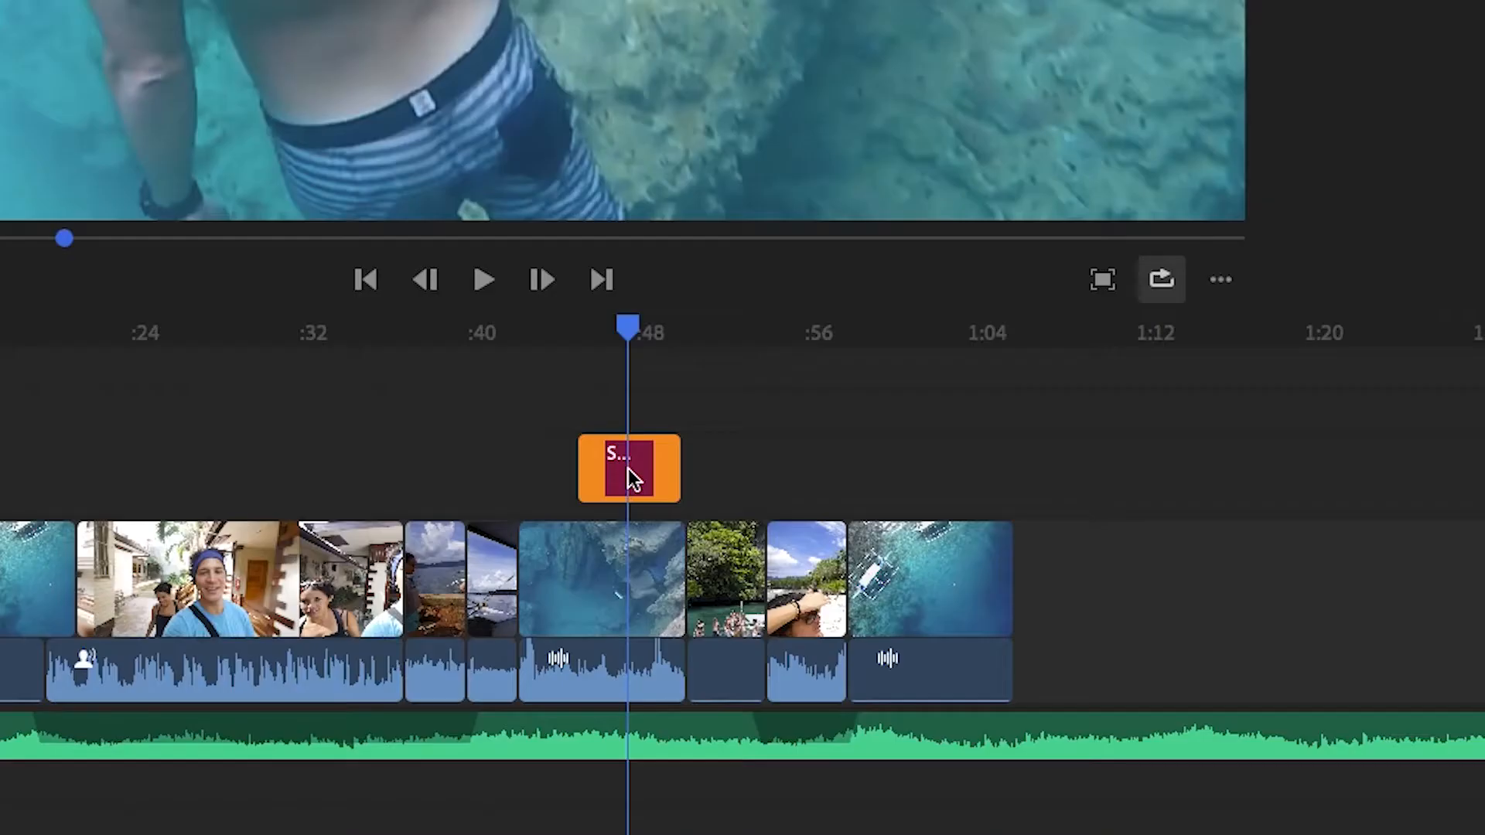
mouse_move(676, 469)
mouse_down()
mouse_move(646, 469)
mouse_move(794, 472)
mouse_move(685, 469)
mouse_up()
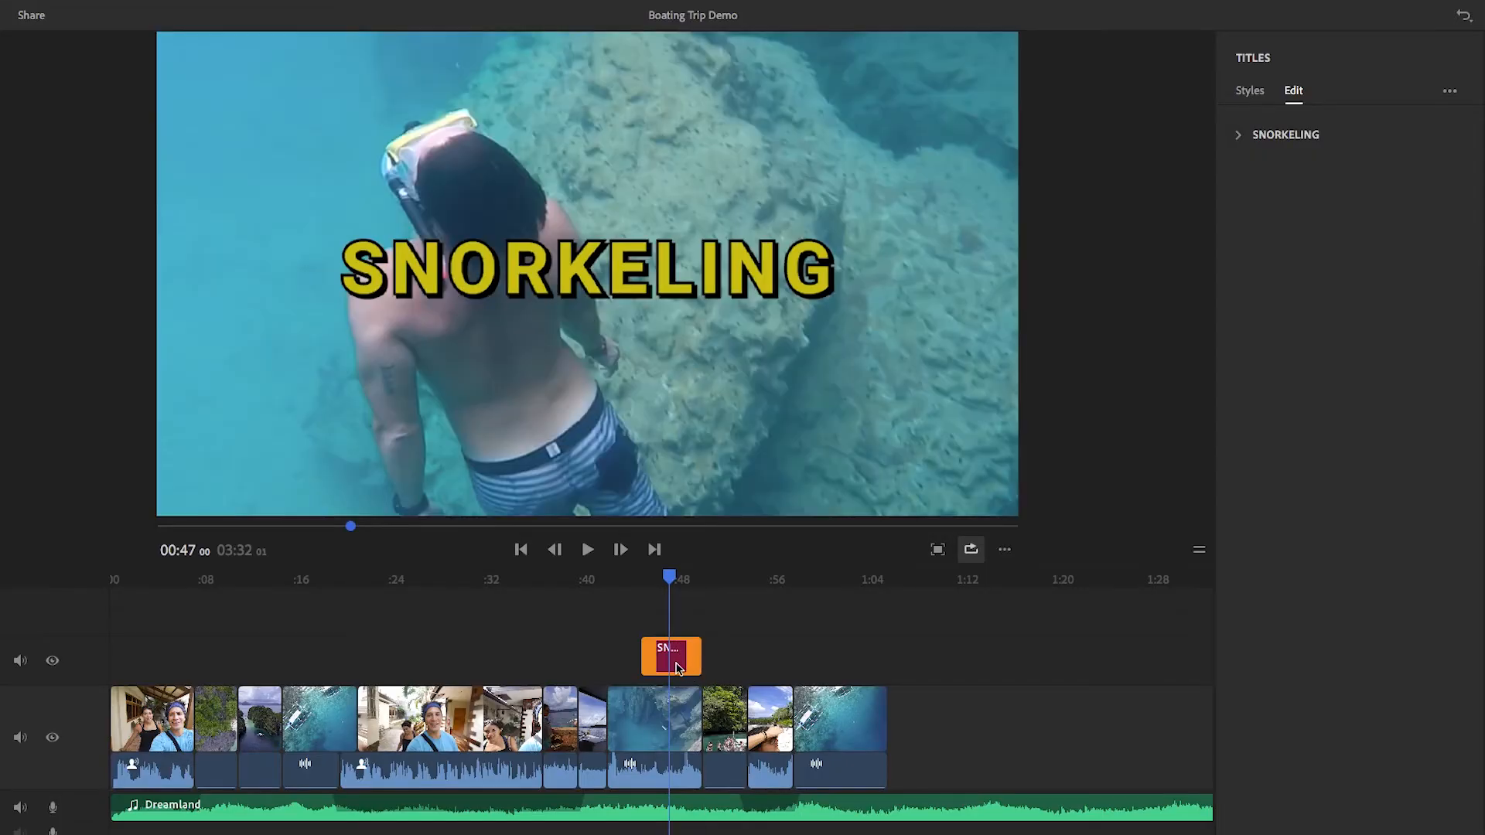
drag(677, 667, 680, 625)
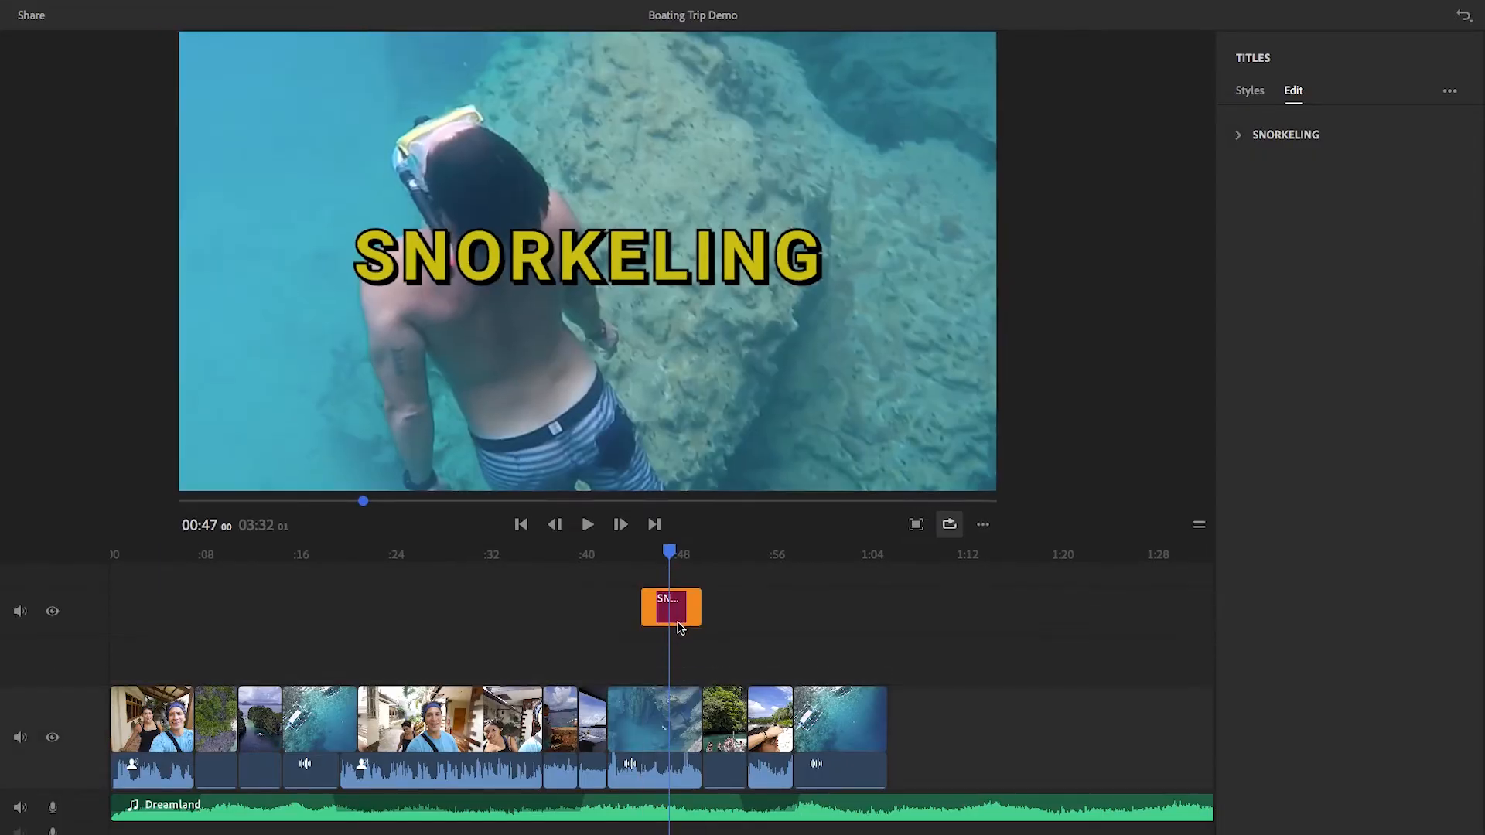
drag(678, 611, 678, 652)
Try scaling down and tilting the SNORKELING title in the frame, and delete the title clip from the timeline
click(632, 284)
drag(1014, 512, 928, 355)
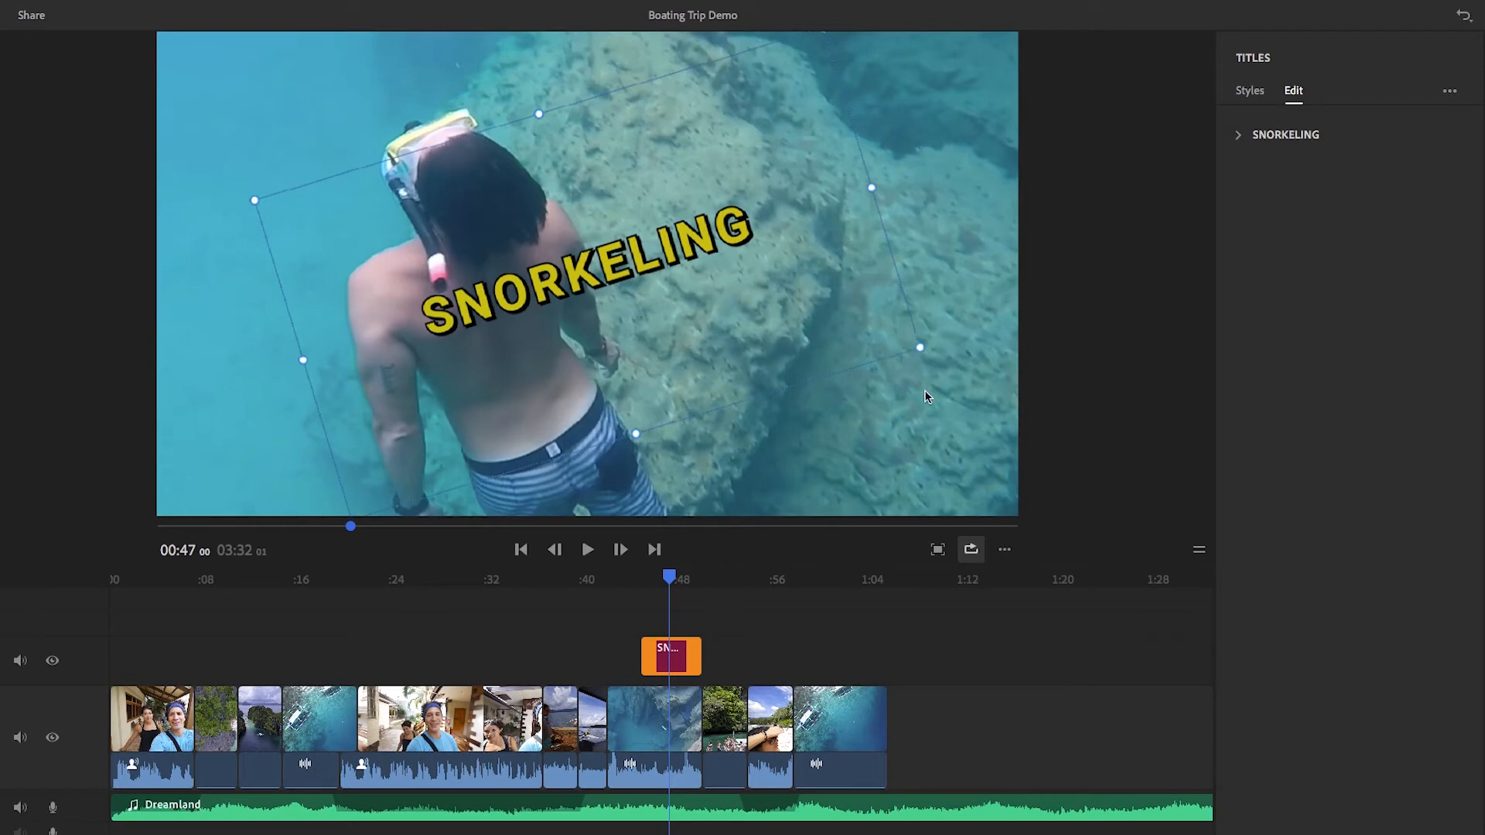
key(ctrl+z)
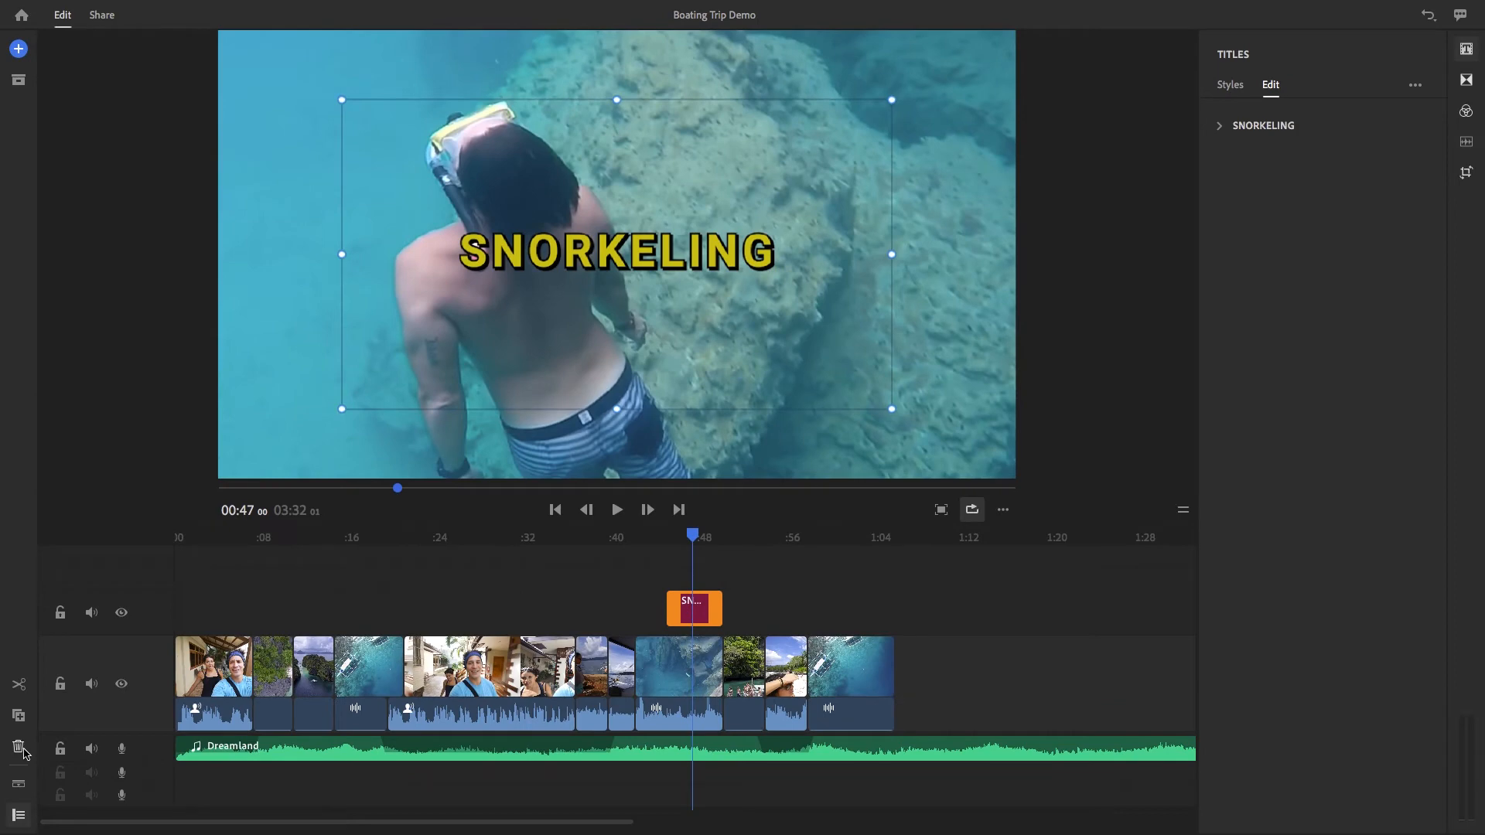
click(20, 749)
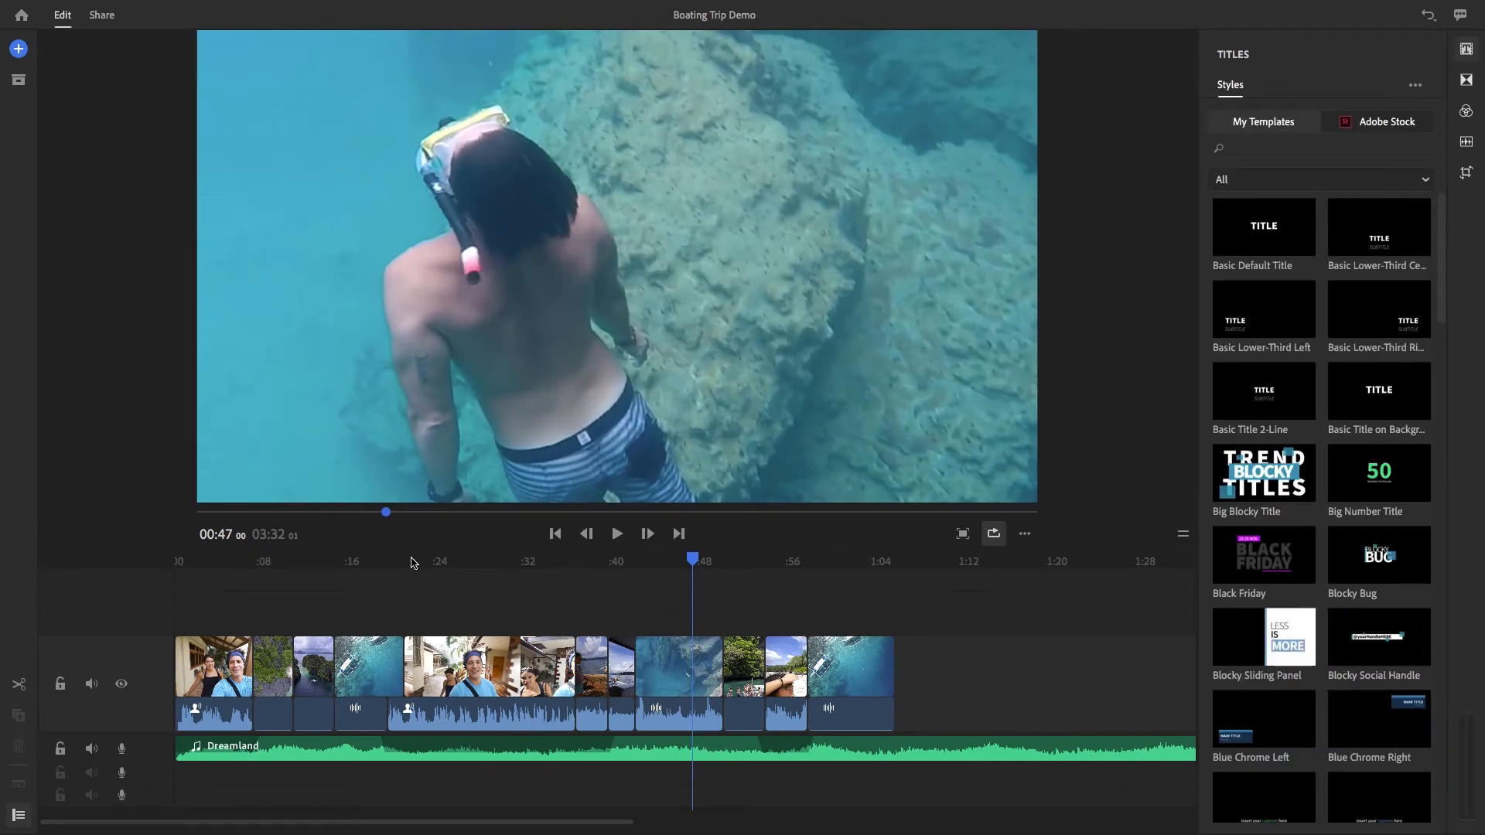
Search the title templates for "social" within Favorites and place Social Episode Intro above the boat clip at about 16 seconds
click(1292, 153)
text(social)
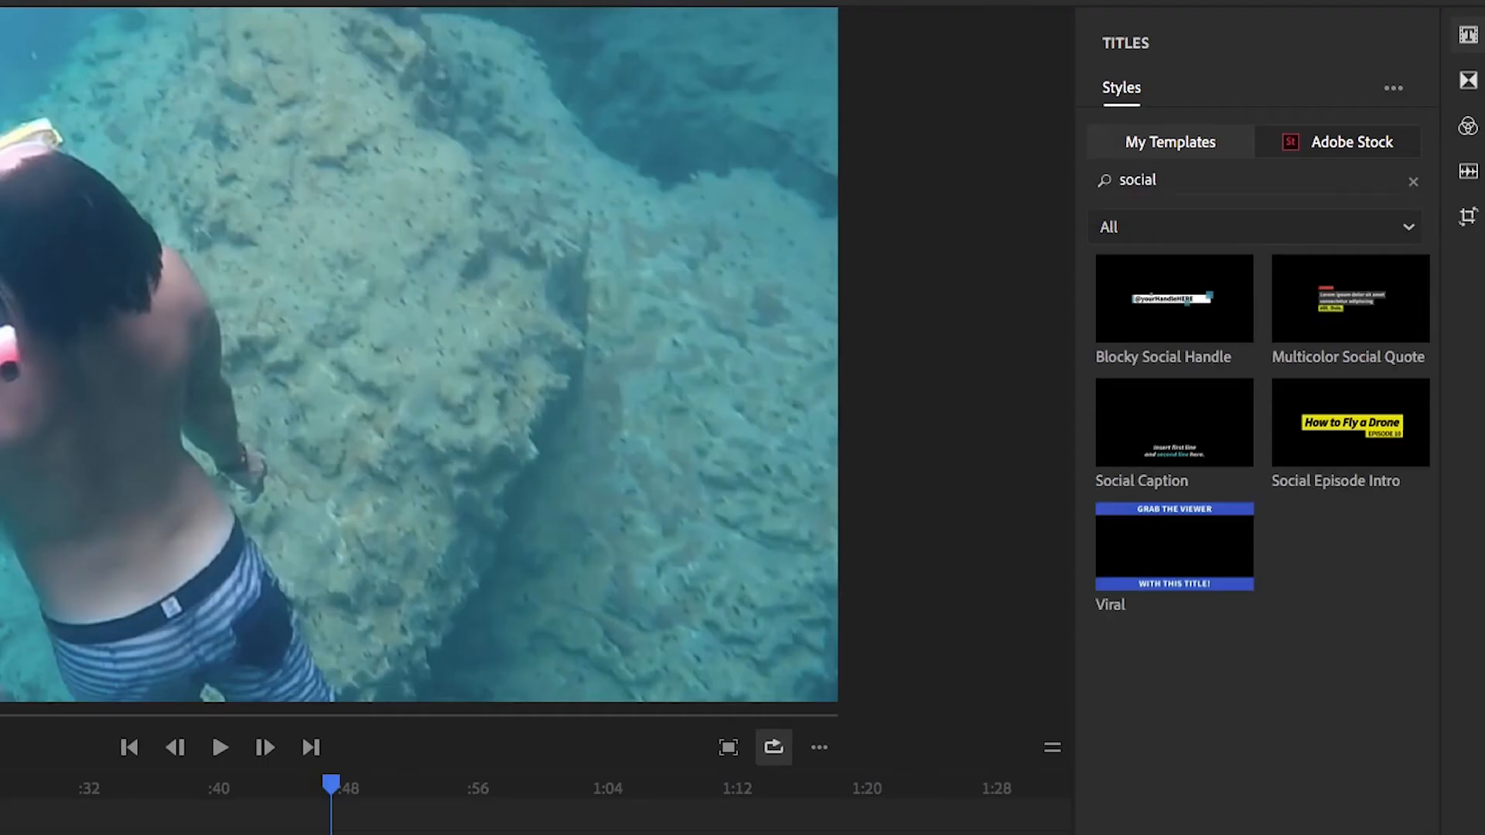
mouse_move(1340, 447)
click(1226, 226)
click(1135, 335)
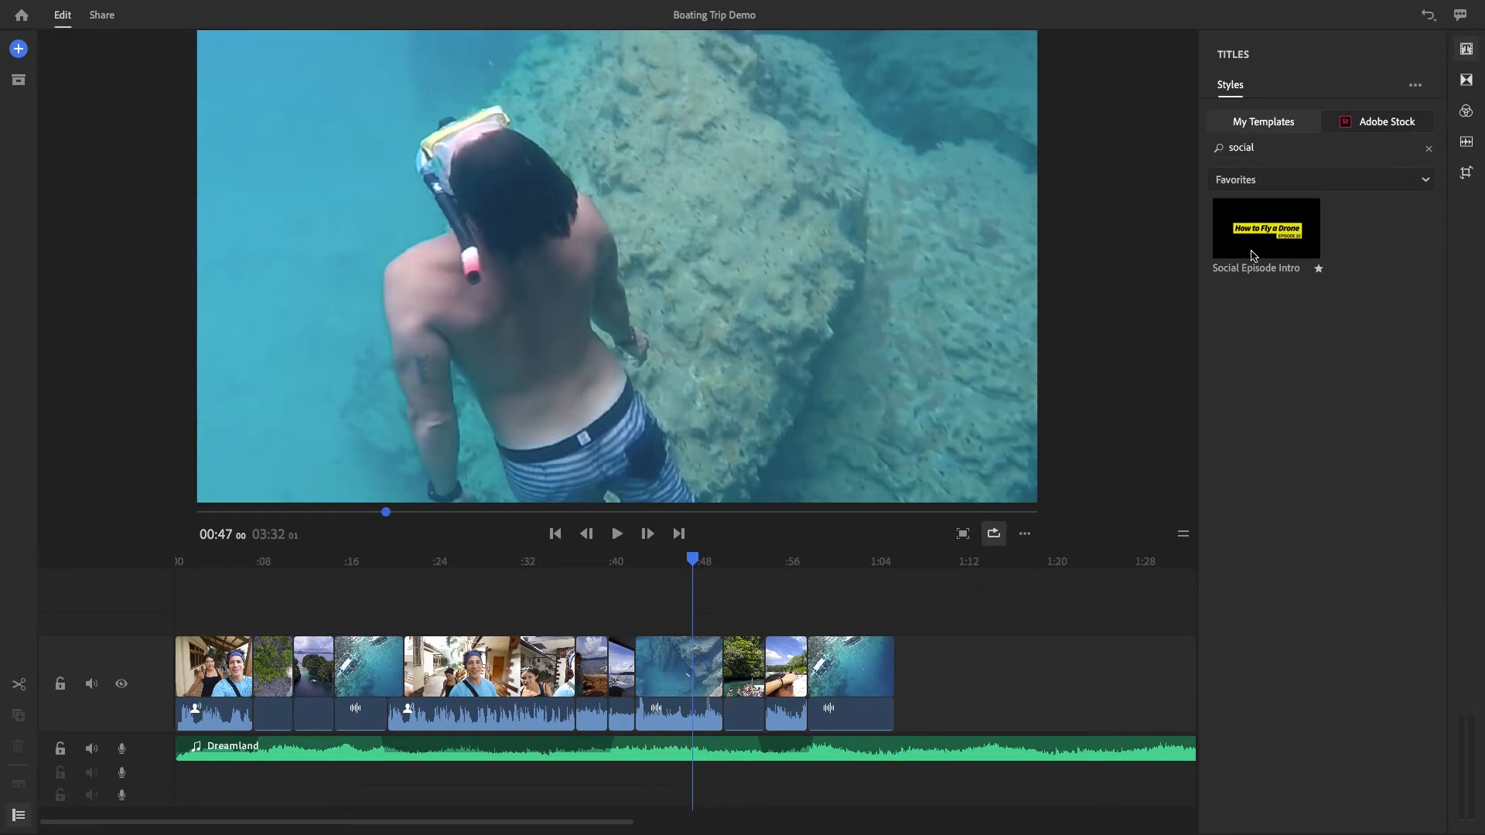
drag(1143, 324, 355, 629)
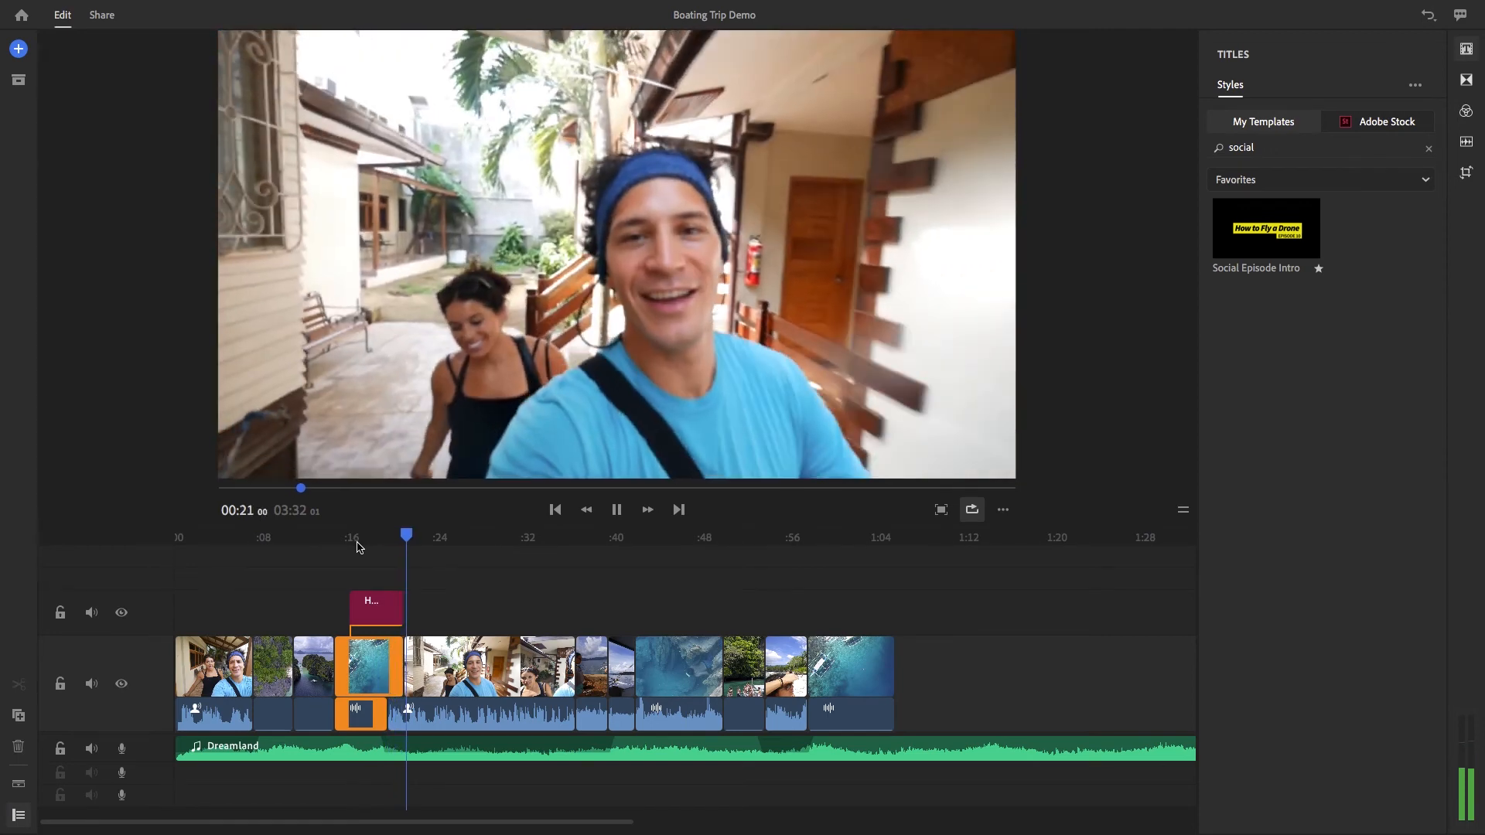
Move the playhead to about 19 seconds and replace the title's "How to Fly a Drone" text with SNORKELING
key(space)
drag(408, 533, 387, 535)
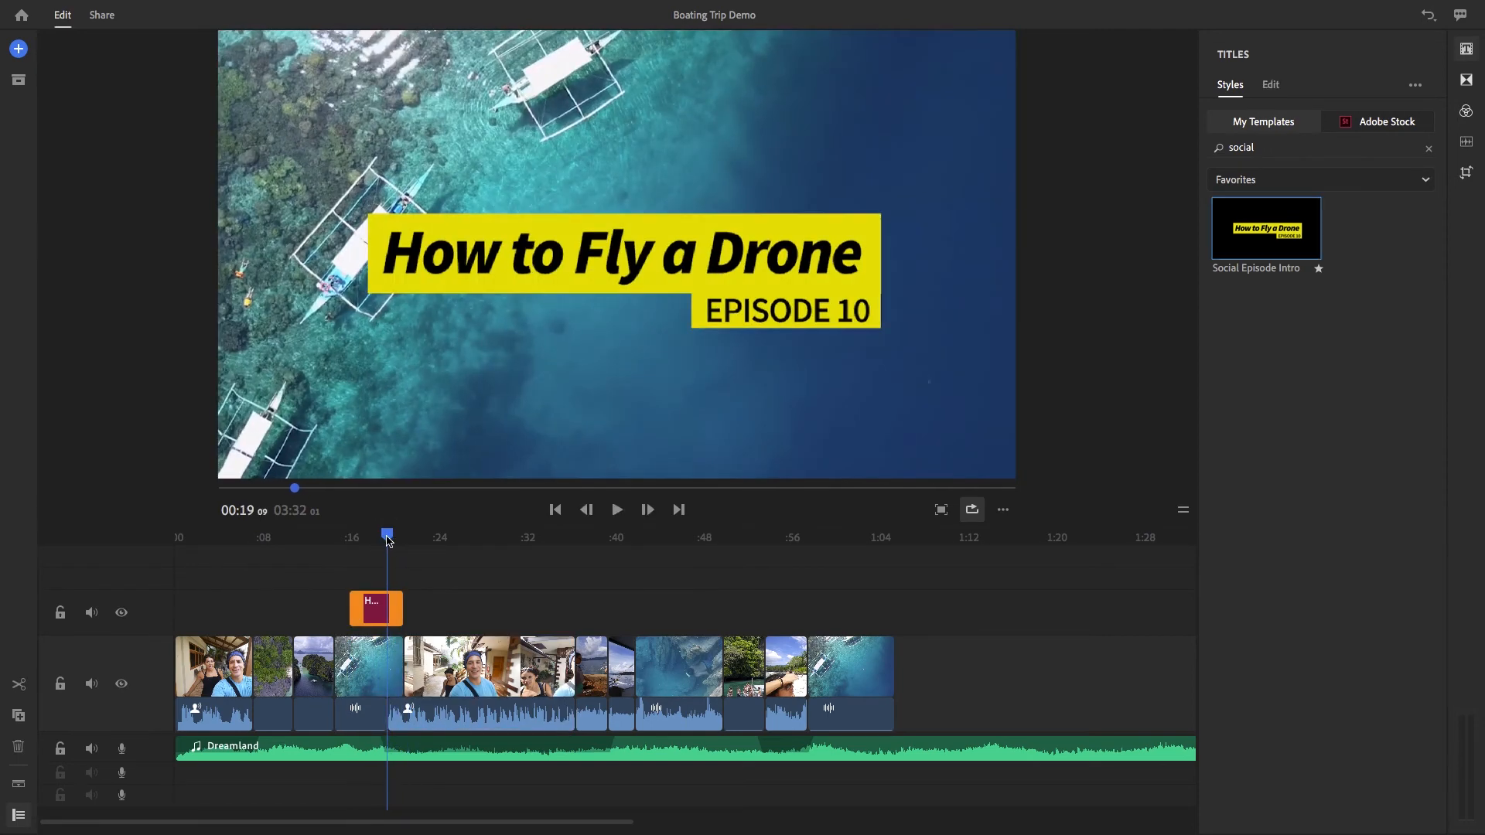
double_click(611, 259)
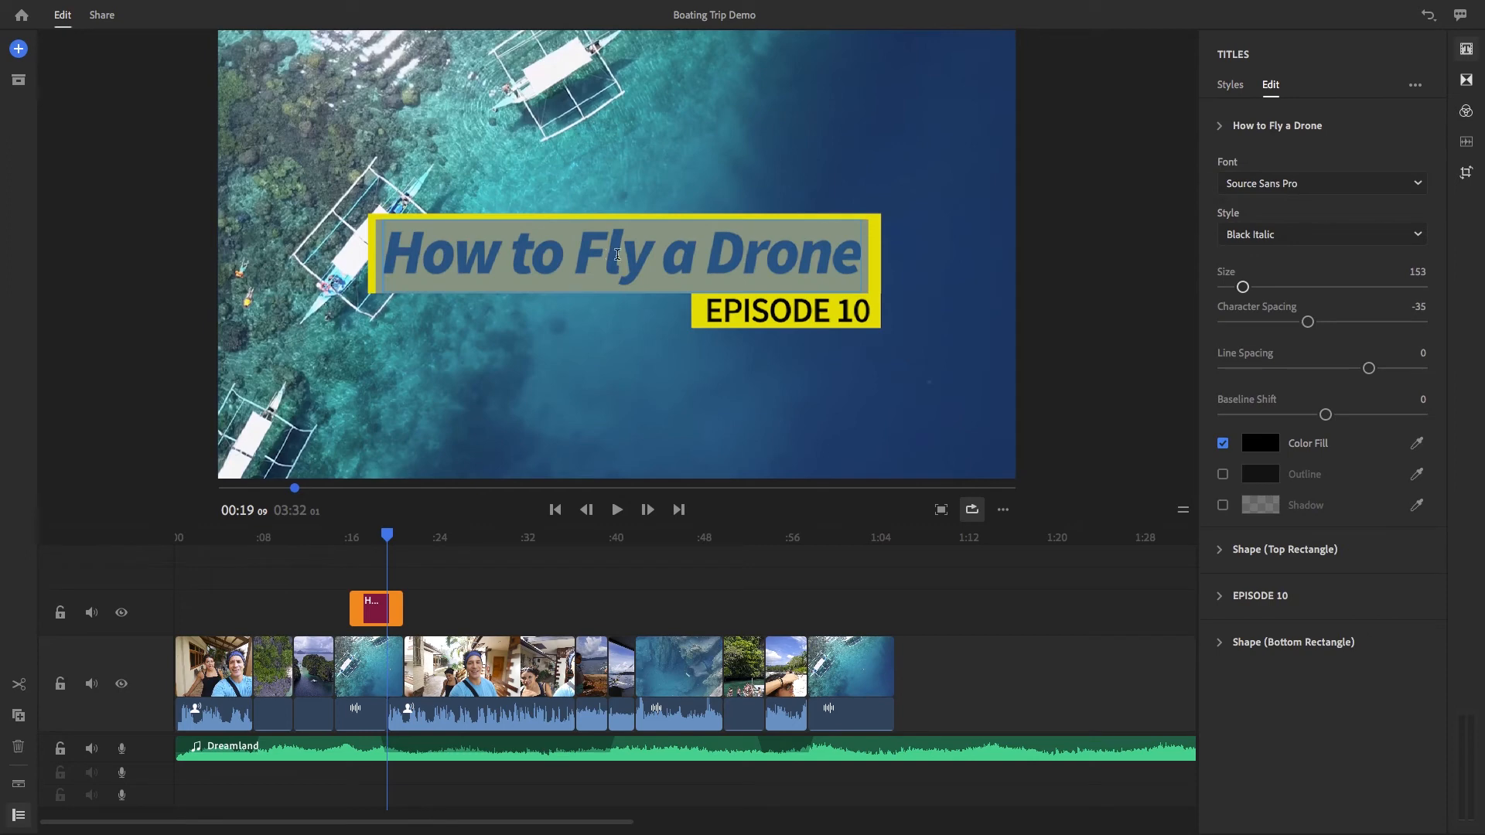
text(SNO)
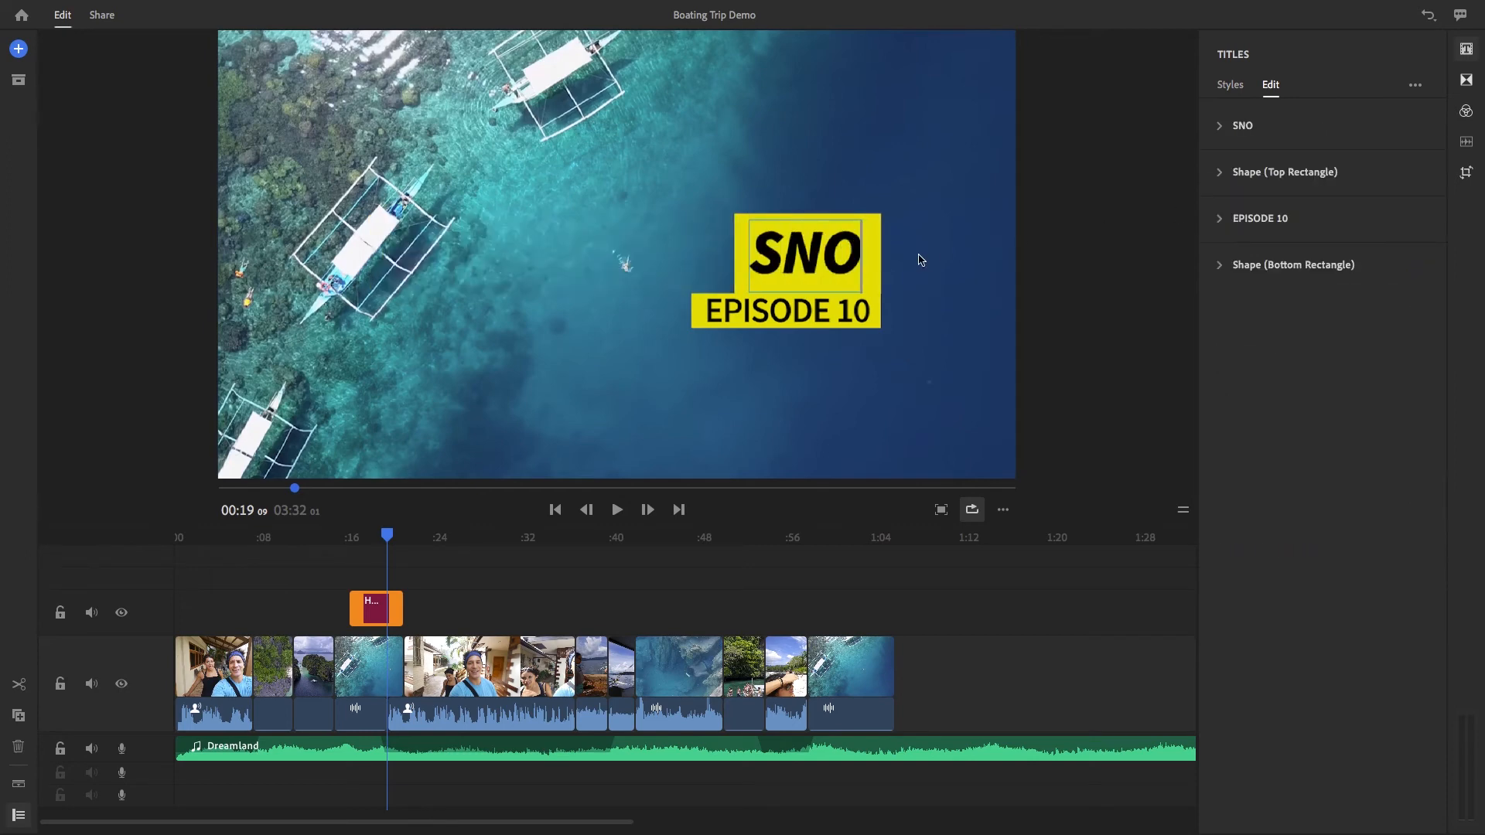
text(RKEL)
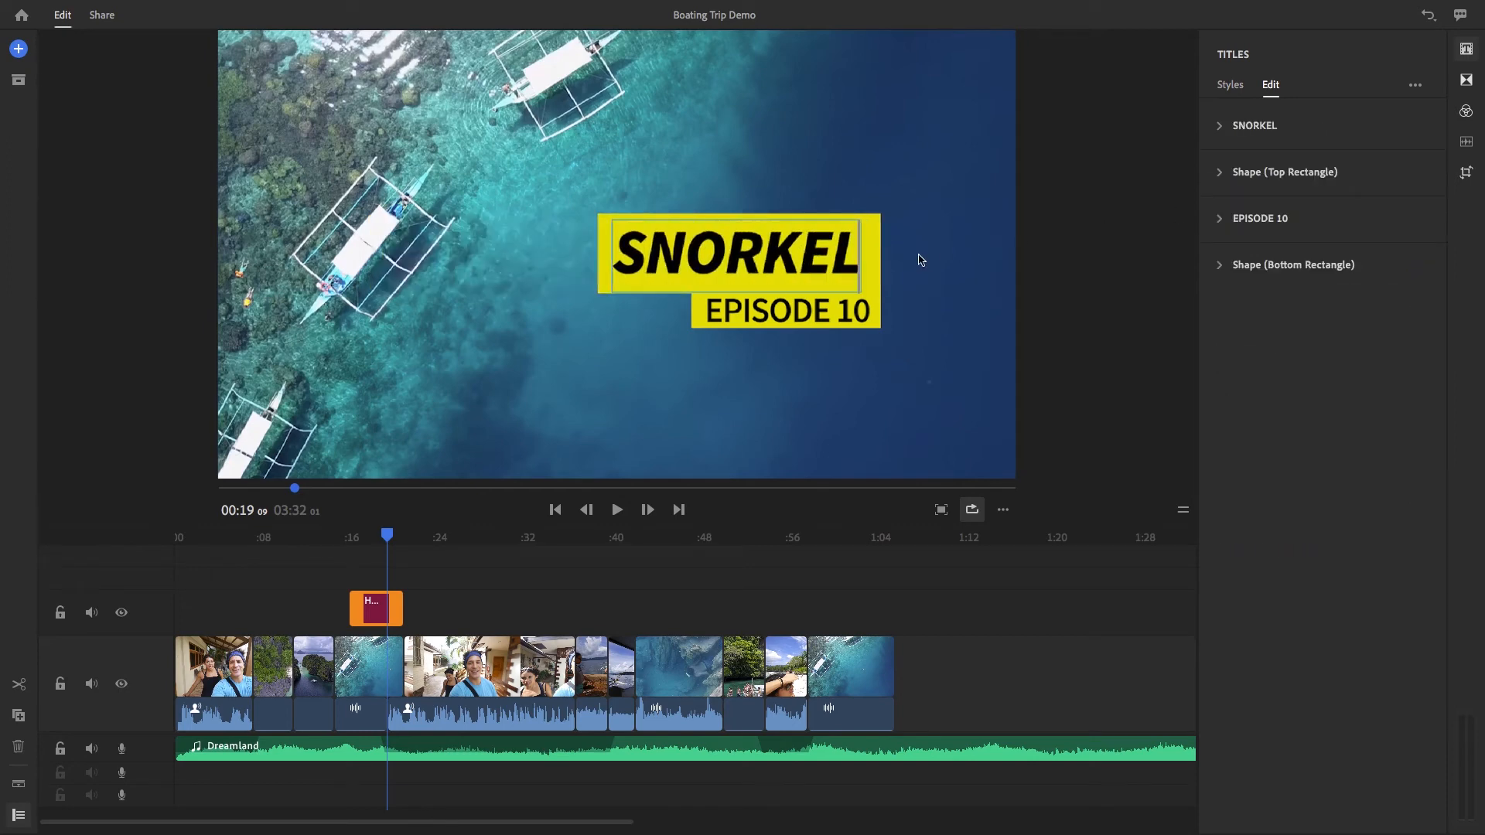
text(ING)
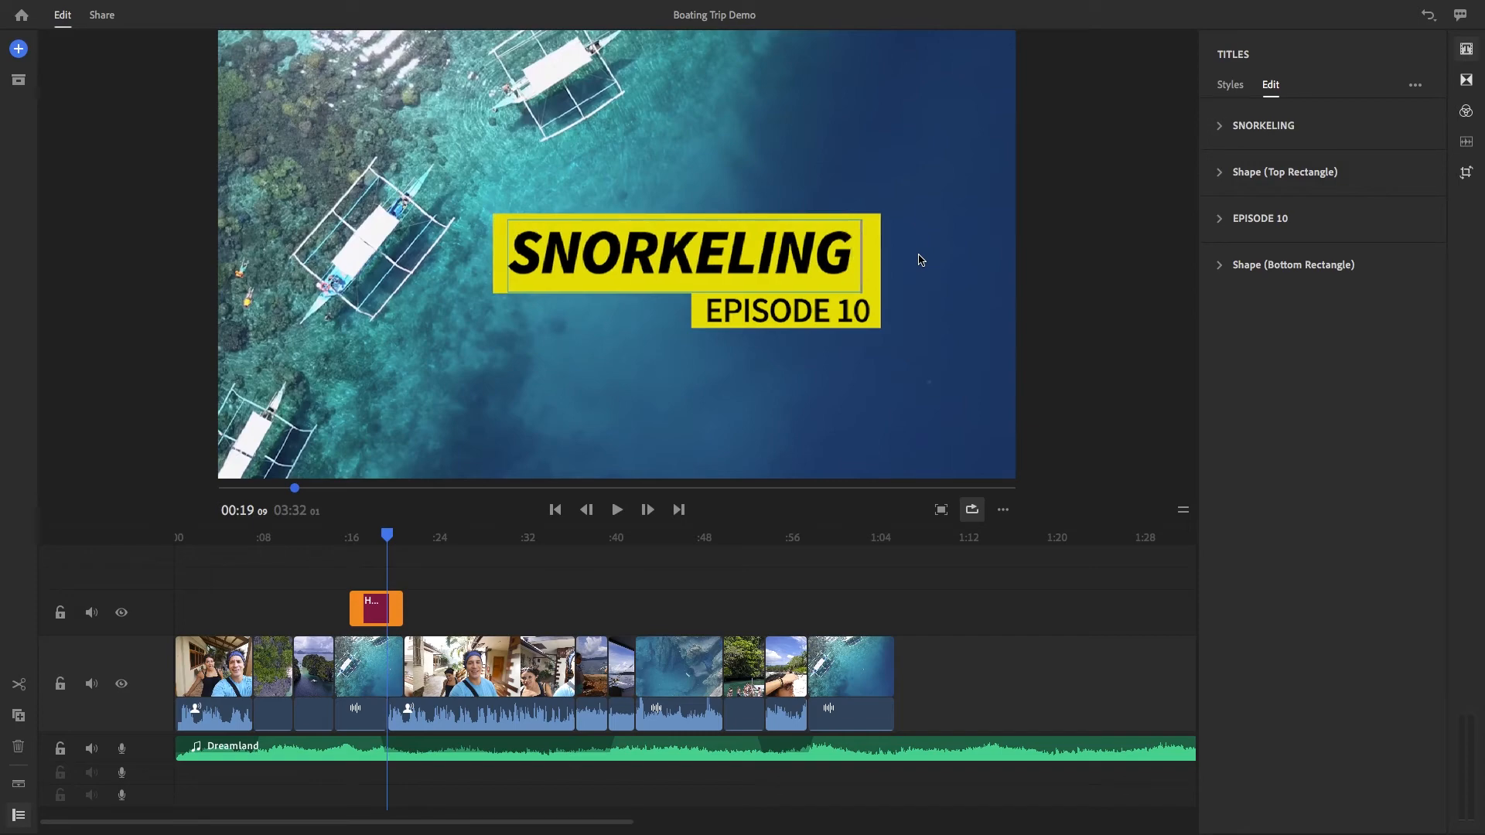
Set the SNORKELING text's style to Semibold Italic and its size to 139
click(1220, 133)
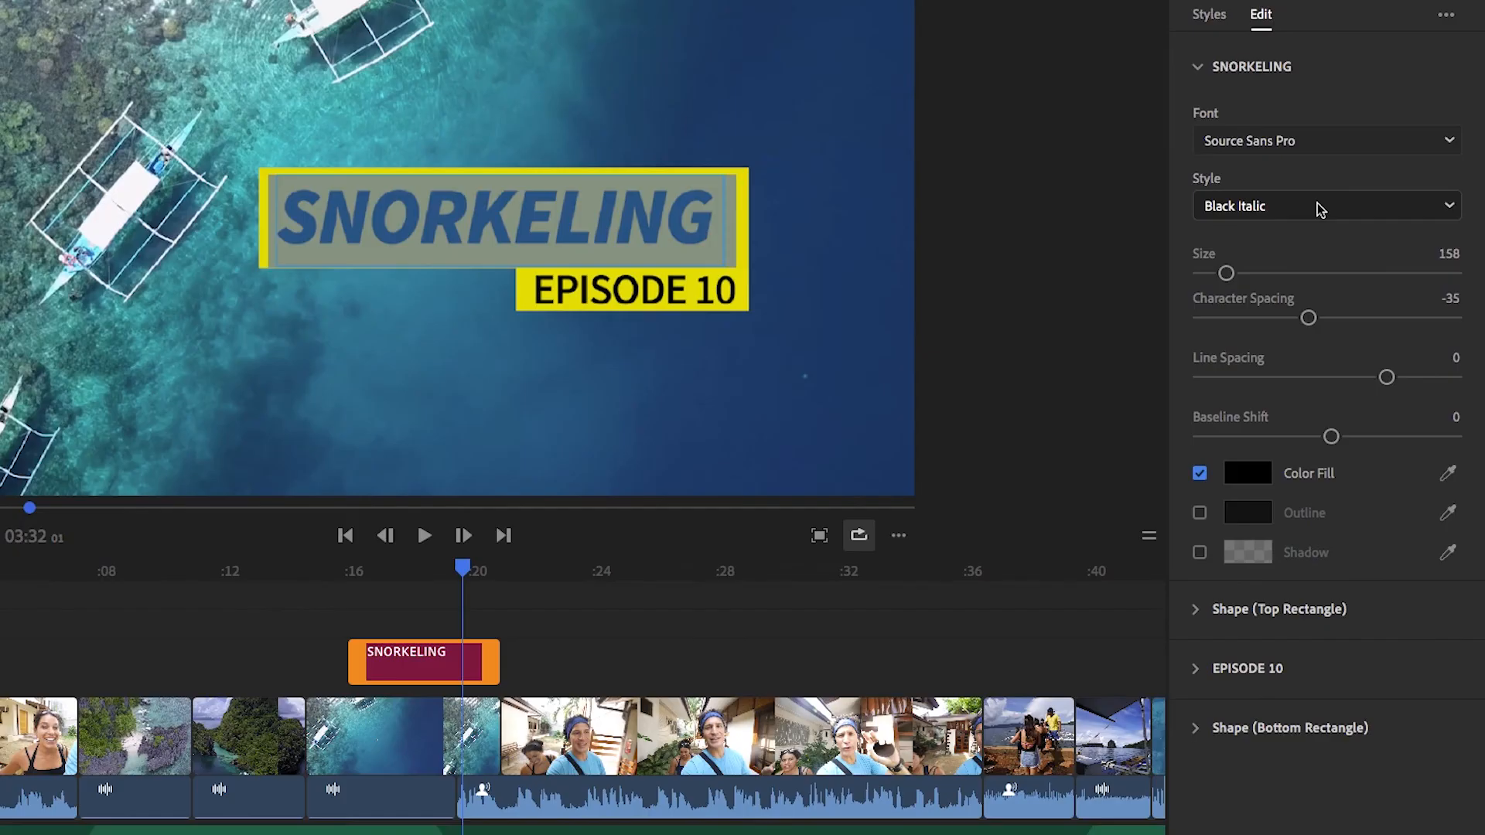
click(1319, 209)
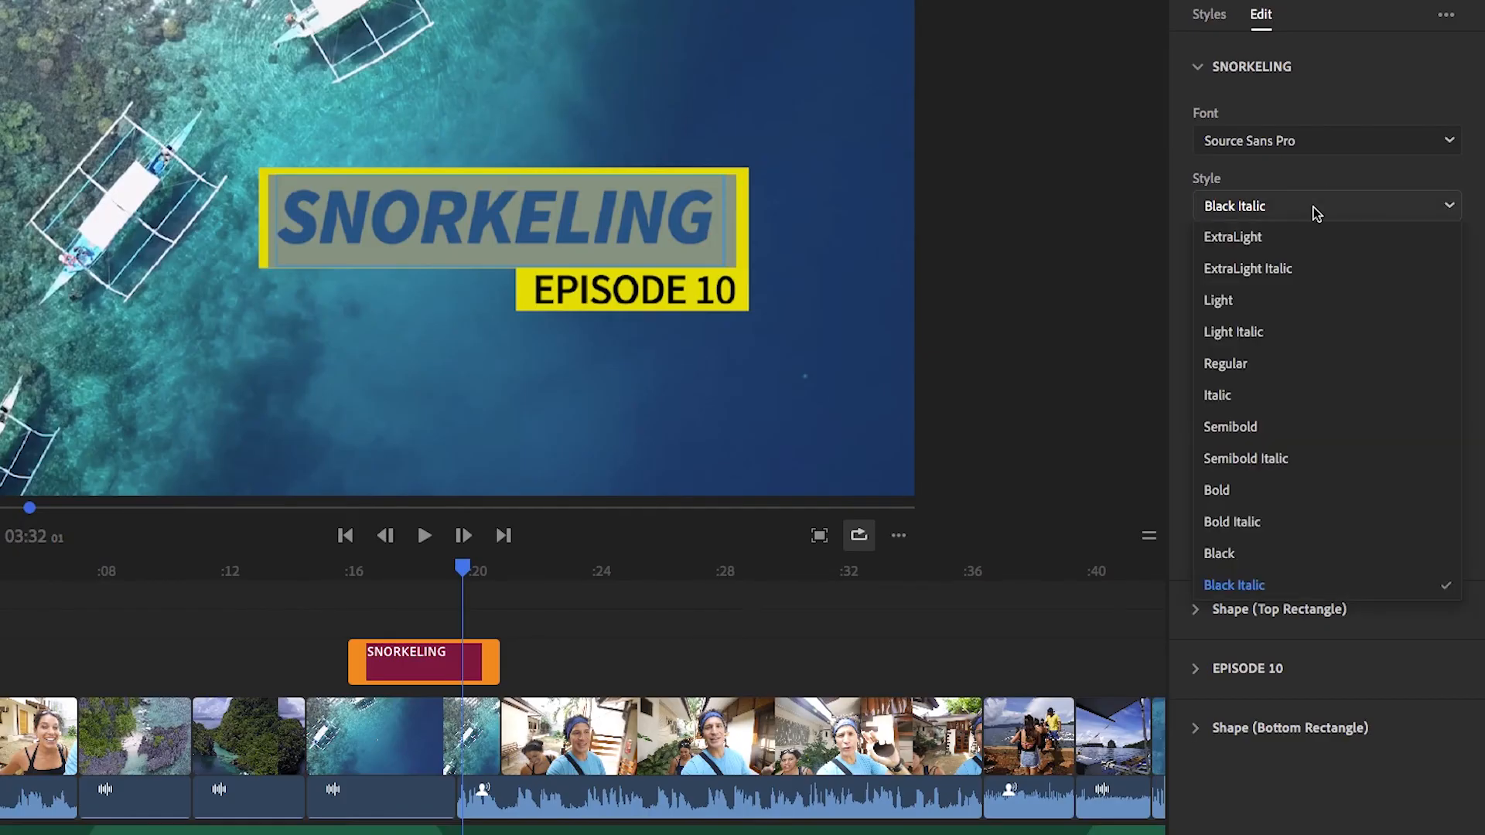
click(1284, 455)
drag(1226, 274, 1225, 279)
Change the SNORKELING text's color fill to white and collapse its settings
click(1242, 476)
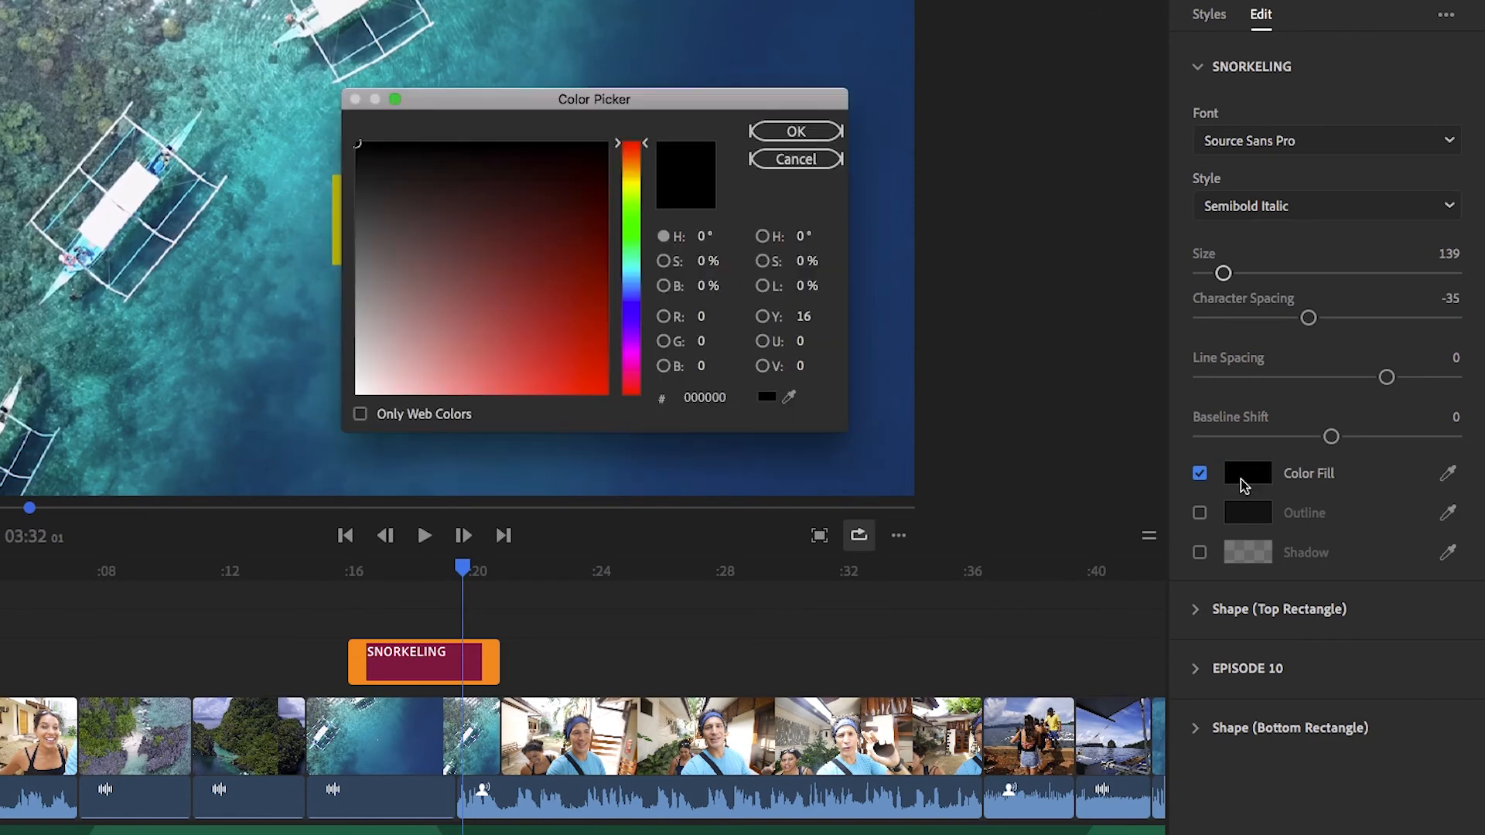
click(798, 133)
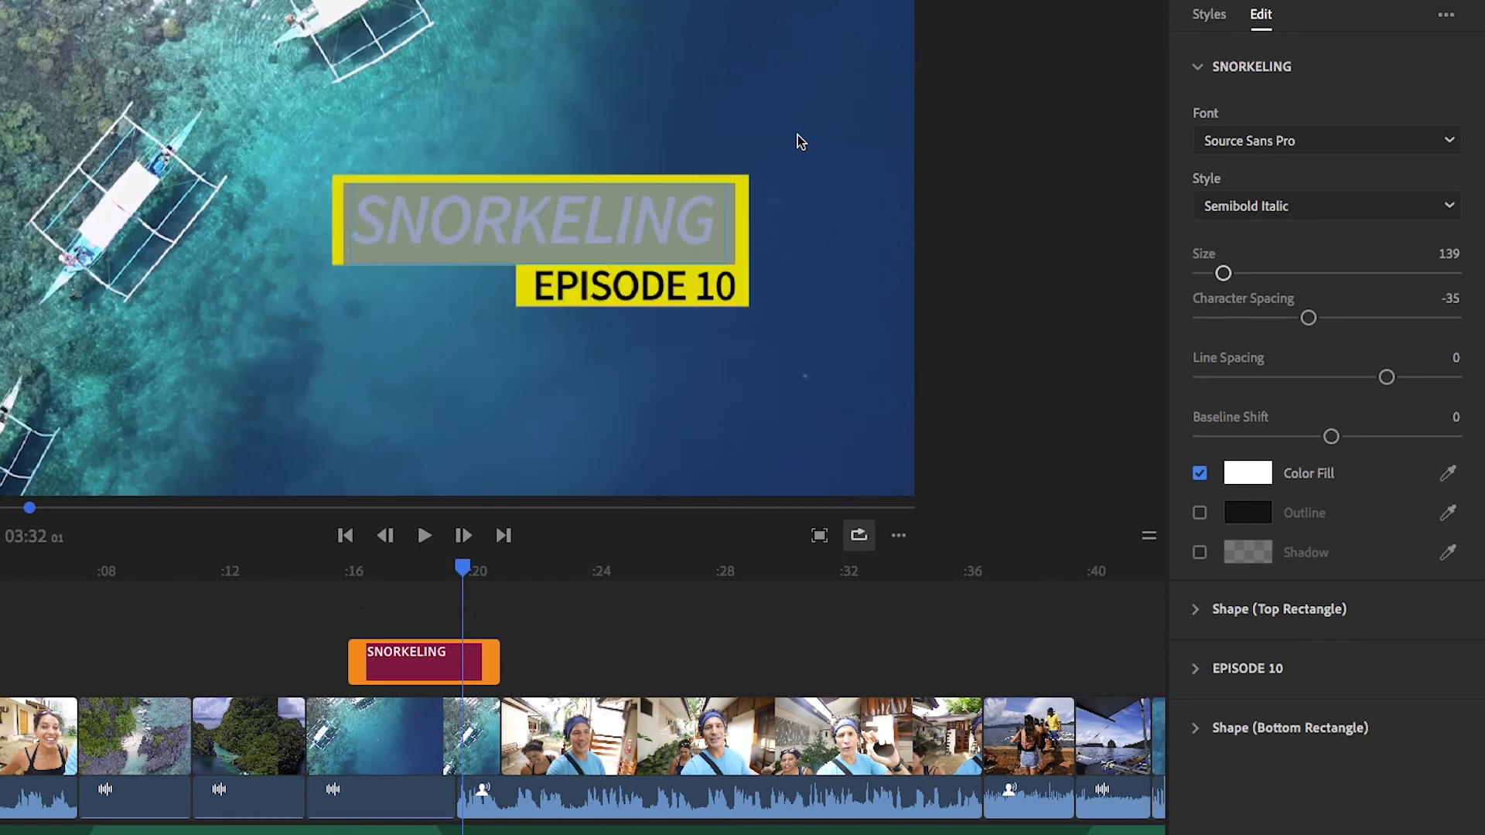
click(648, 222)
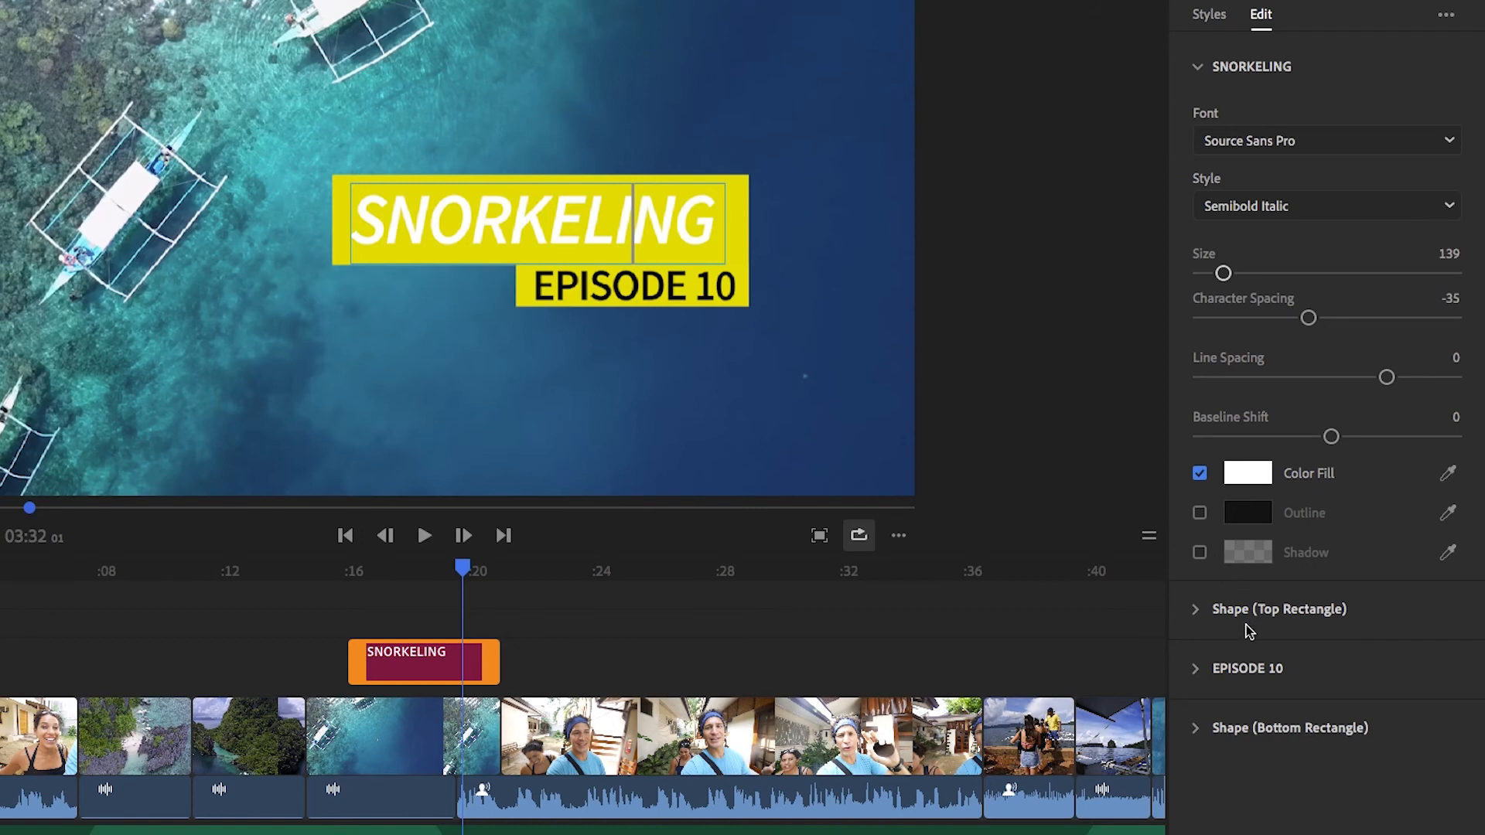
click(1198, 68)
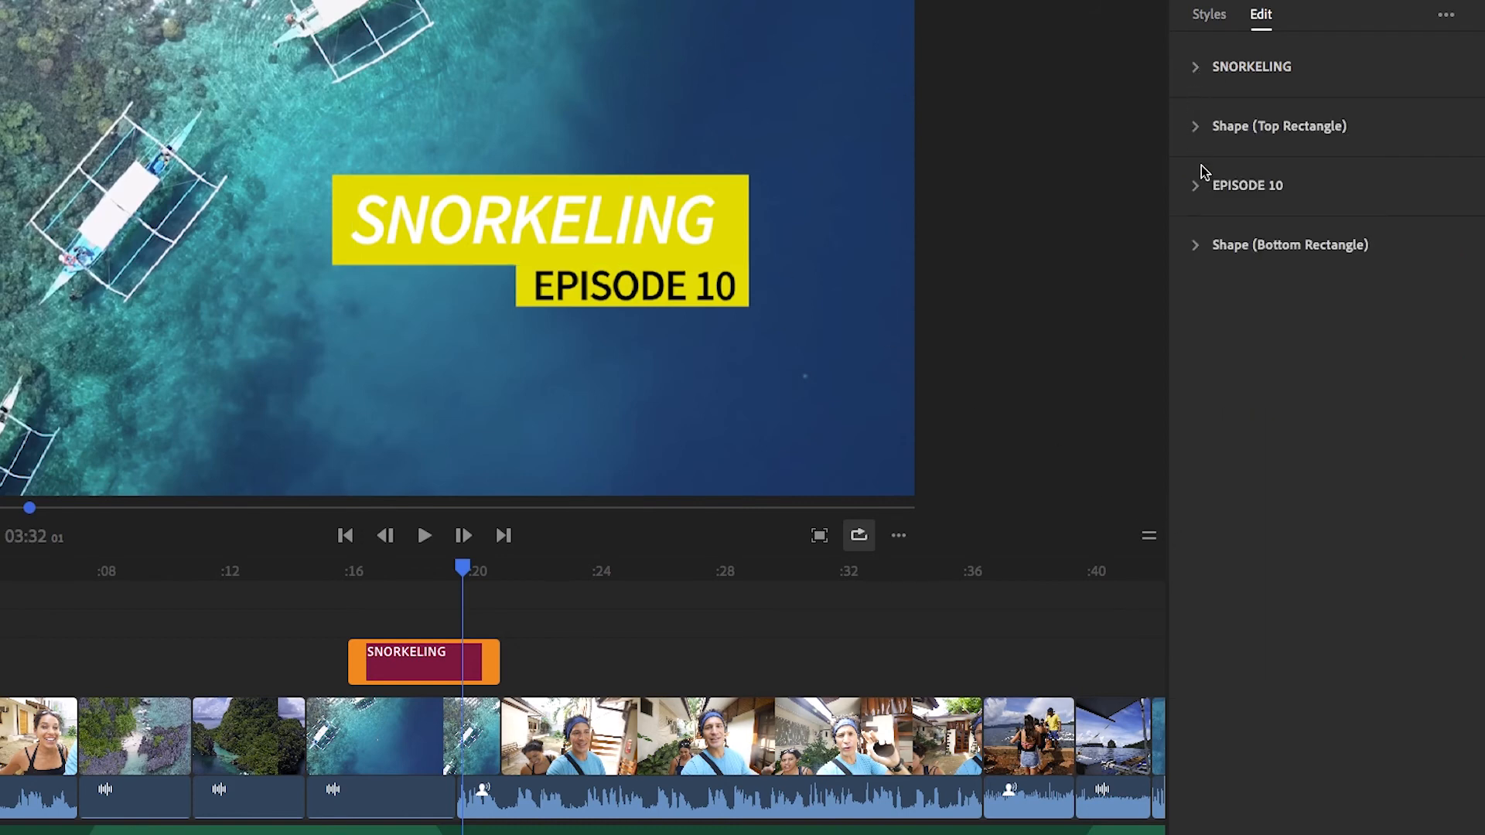
Change the color fill of the Top Rectangle shape behind SNORKELING to orange
click(1197, 127)
click(1248, 168)
drag(648, 174, 633, 167)
click(597, 380)
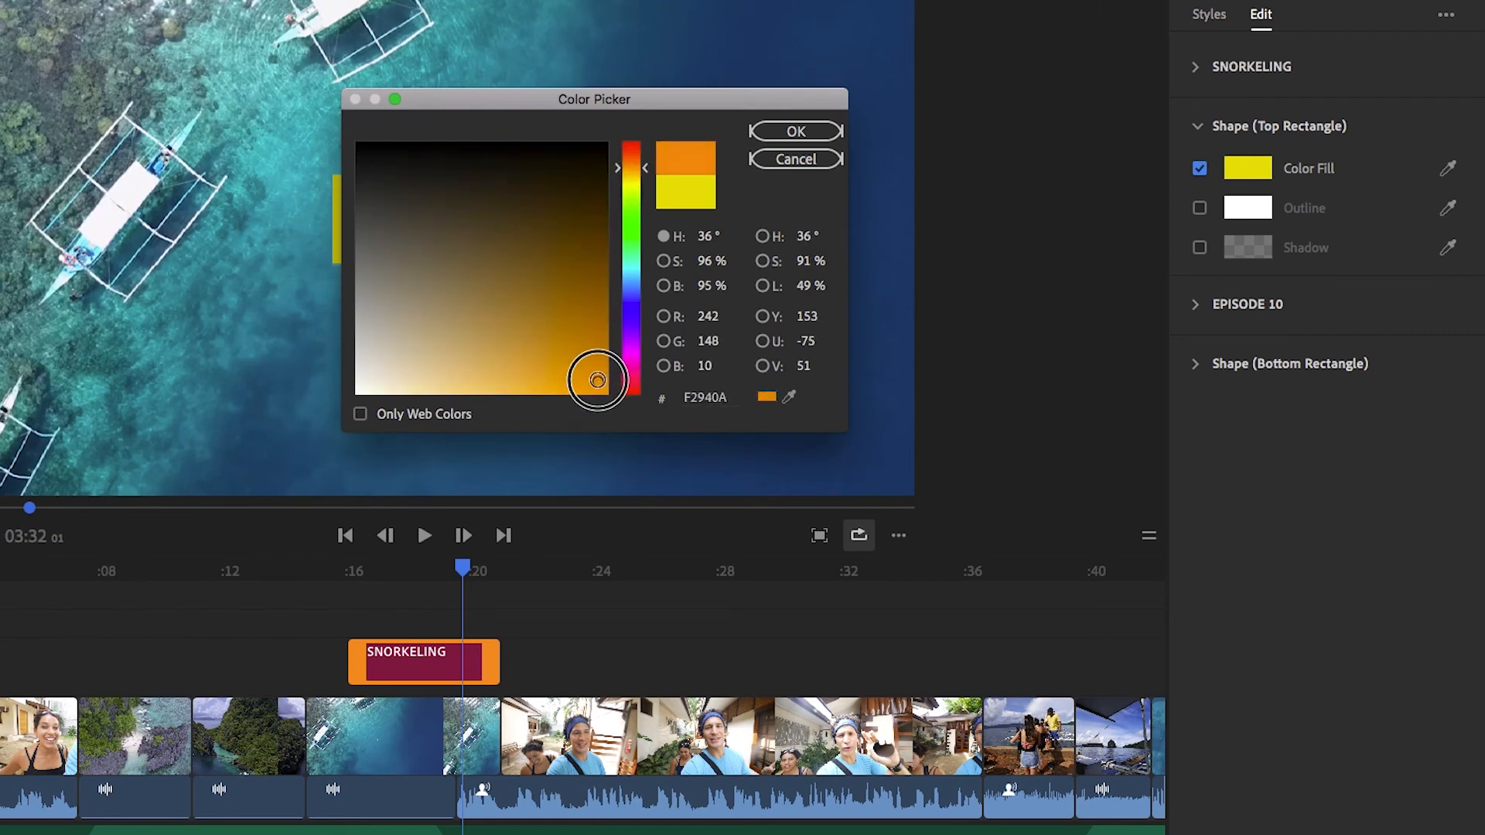
click(795, 135)
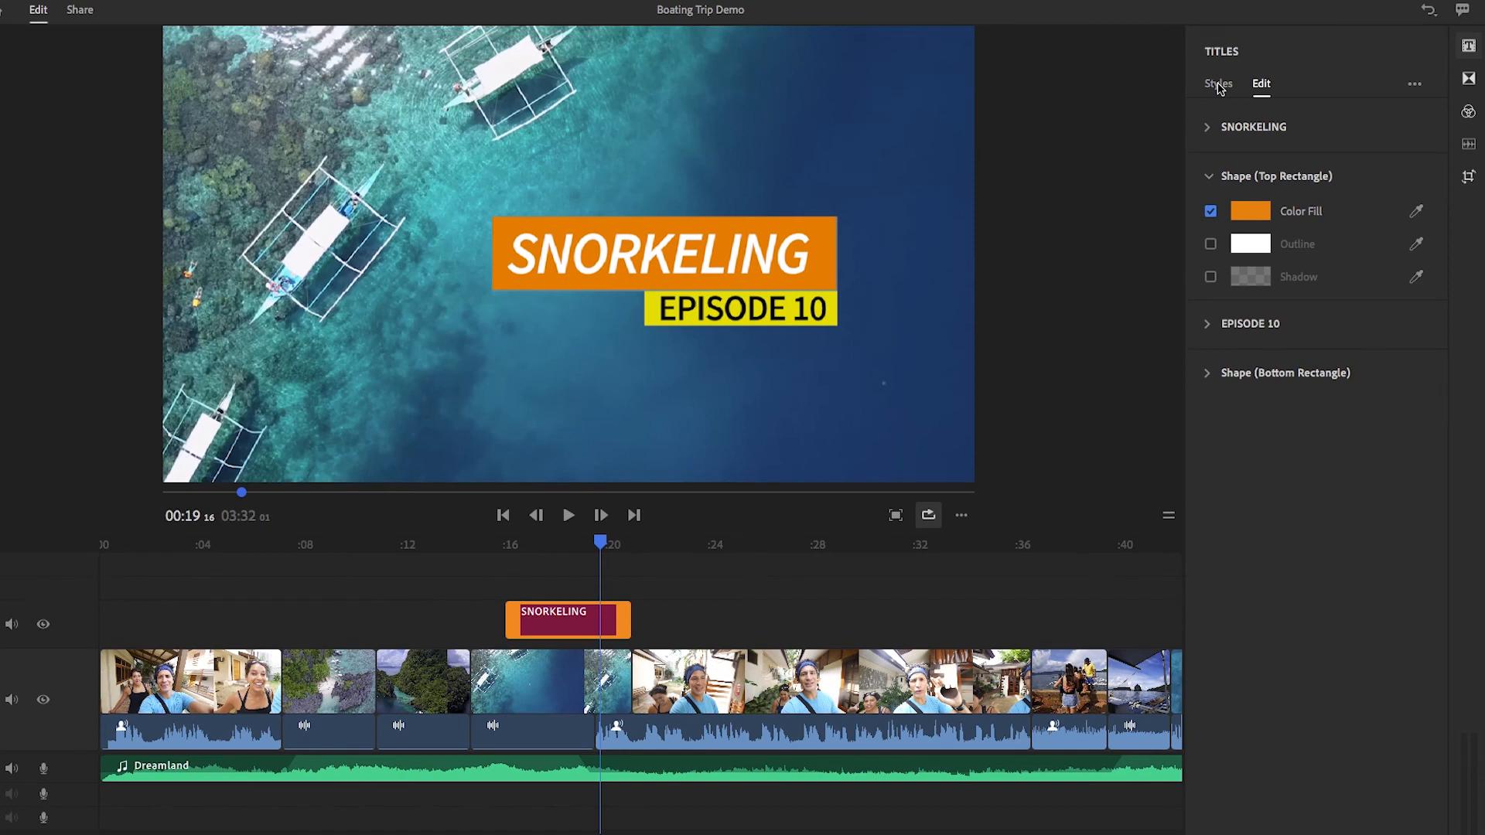
Search the title templates for "transition"
click(1219, 85)
click(1234, 148)
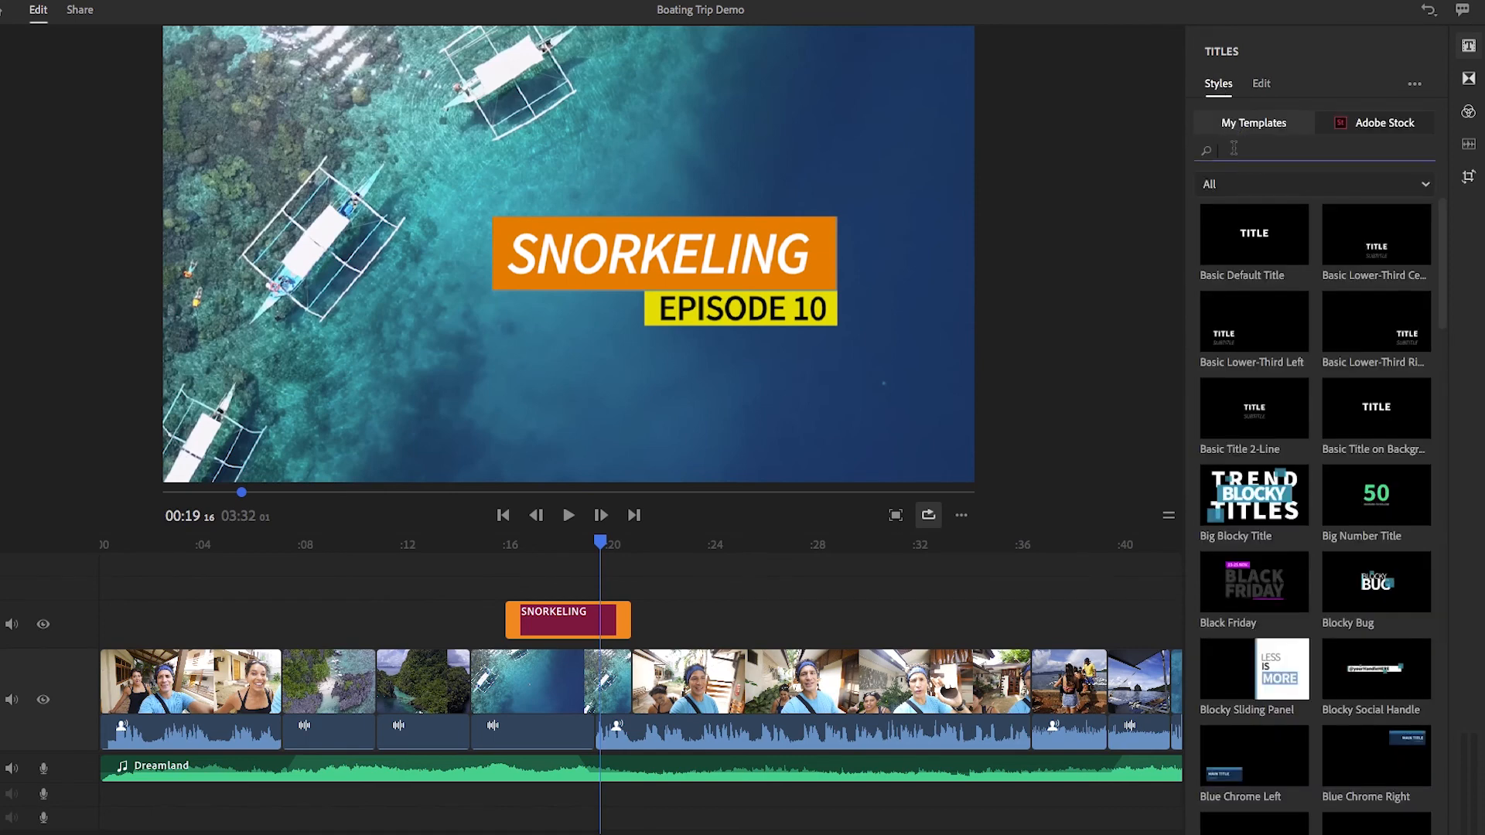
text(transitio)
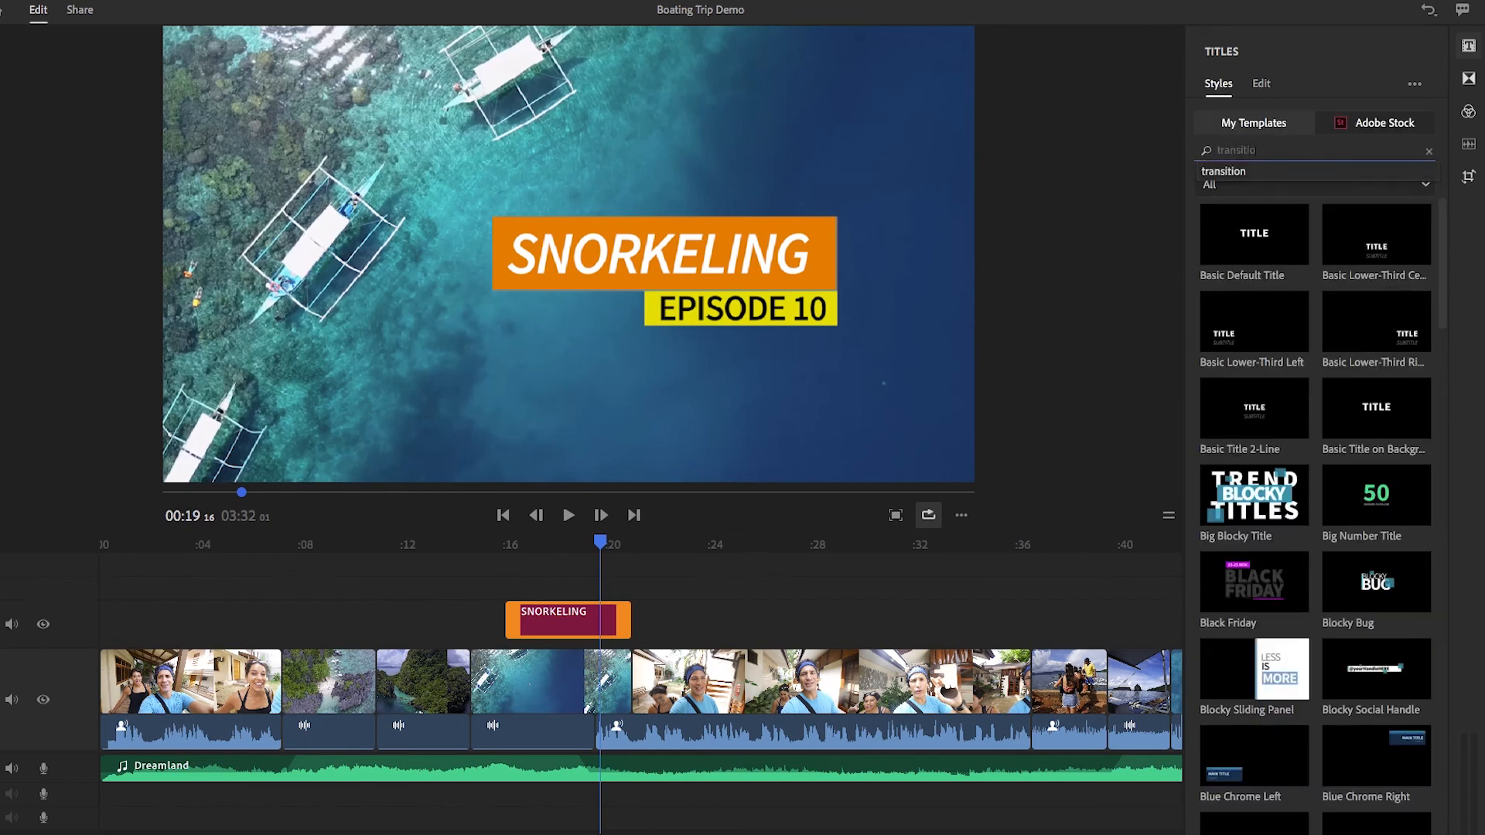
text(n)
key(Return)
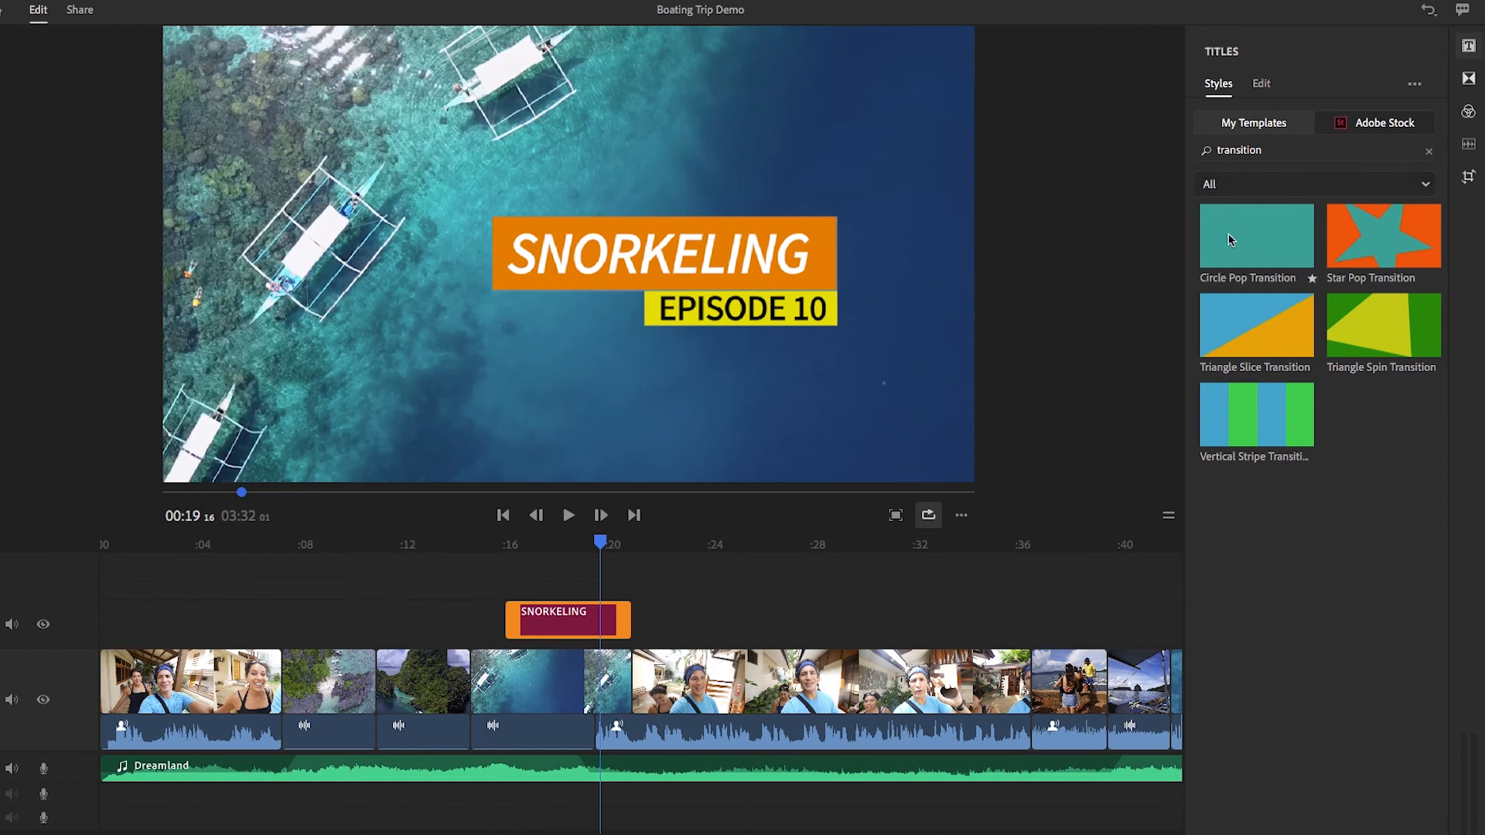
Place Circle Pop Transition on the track above the SNORKELING title near its end, and scrub through it to about 22 seconds
drag(1246, 246, 608, 596)
click(588, 518)
drag(588, 518, 663, 535)
Move the transition clip to start at about 20 seconds, centered over the cut after the boat clip, and scrub through it to check the timing
click(623, 574)
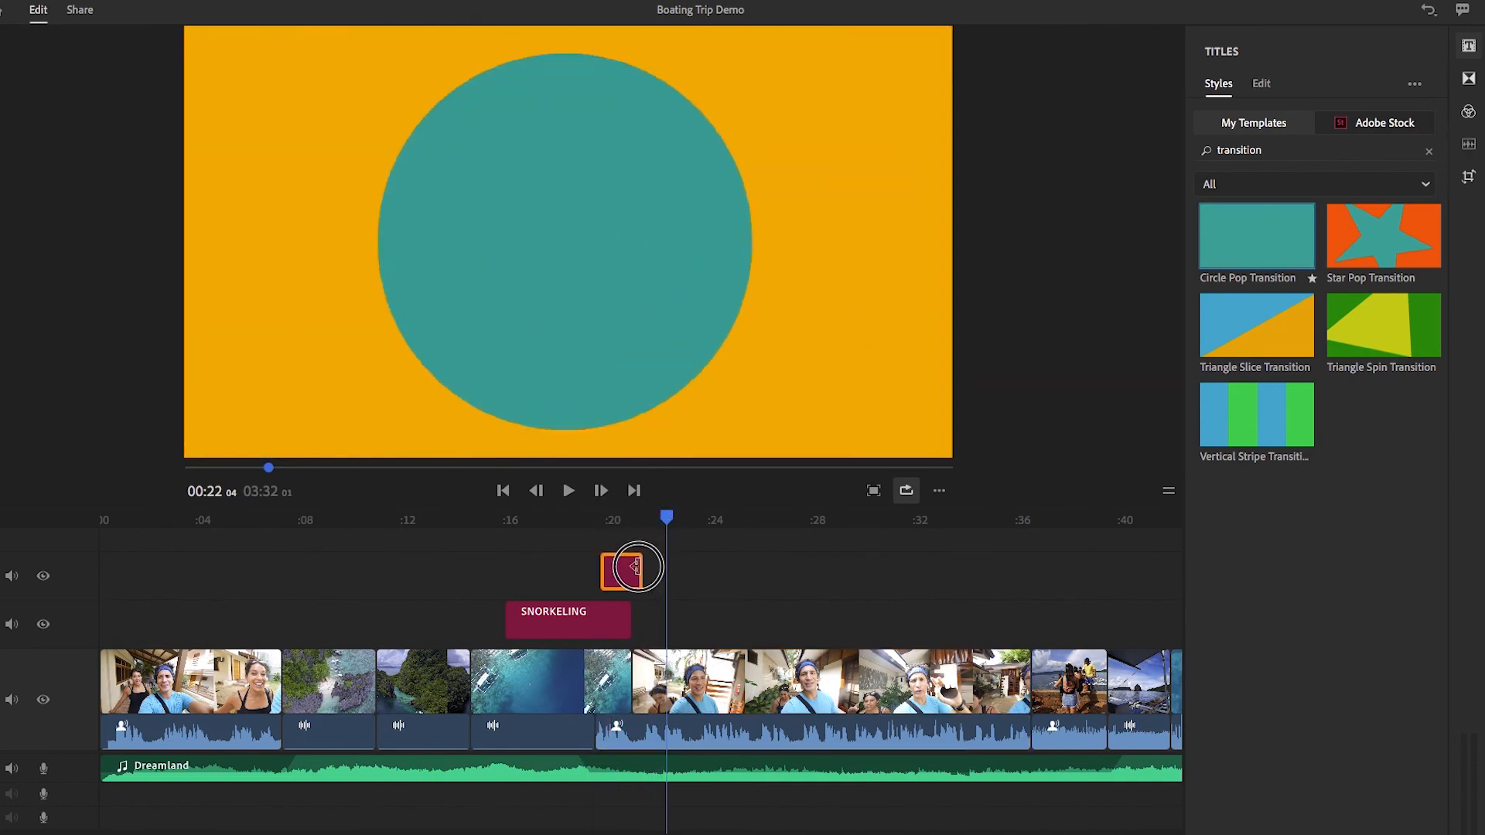
click(633, 509)
drag(636, 517, 646, 519)
click(635, 574)
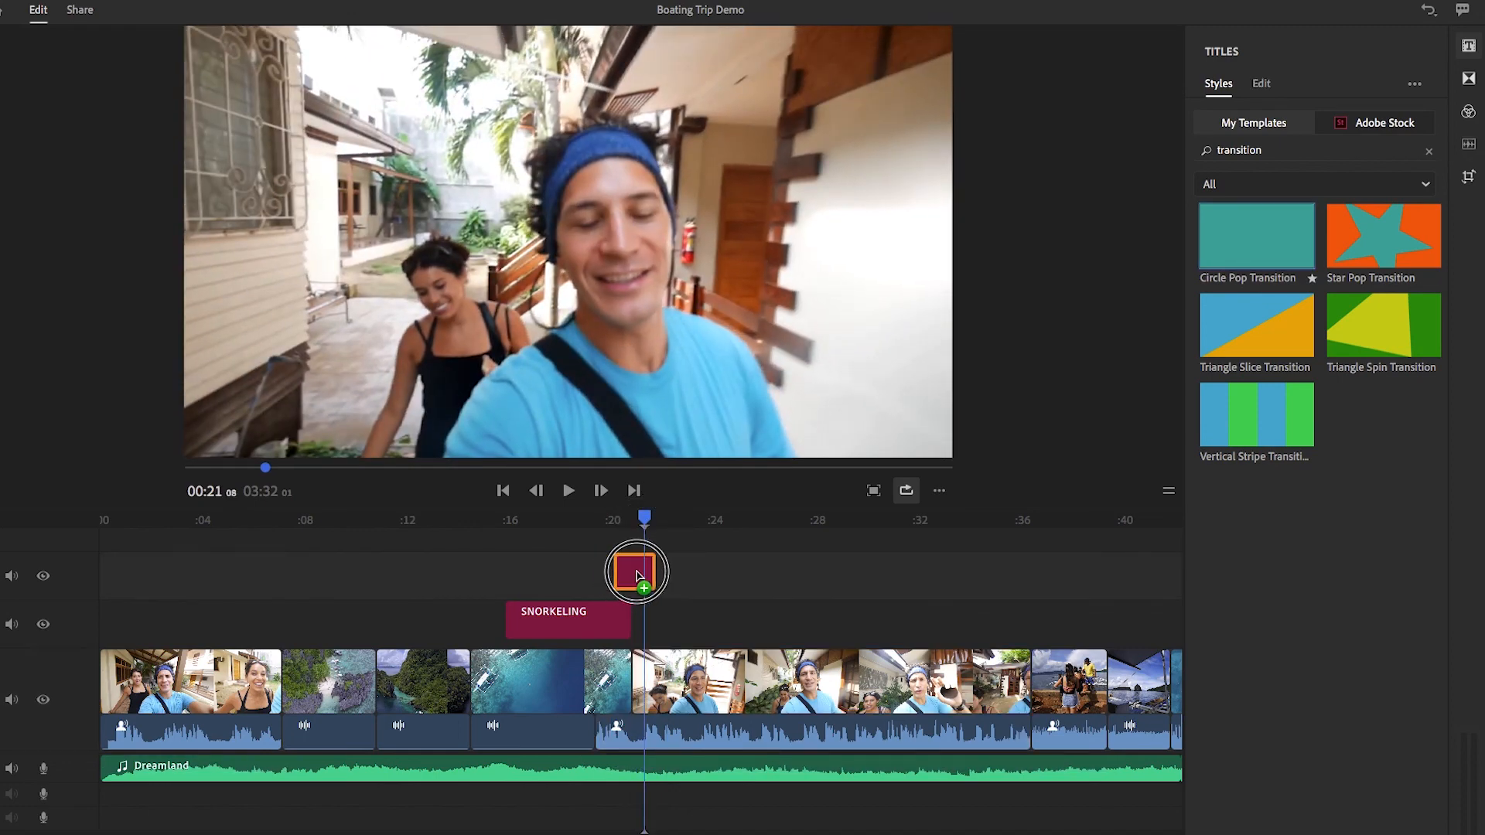
mouse_move(641, 516)
mouse_down()
mouse_move(577, 520)
mouse_move(613, 520)
mouse_up()
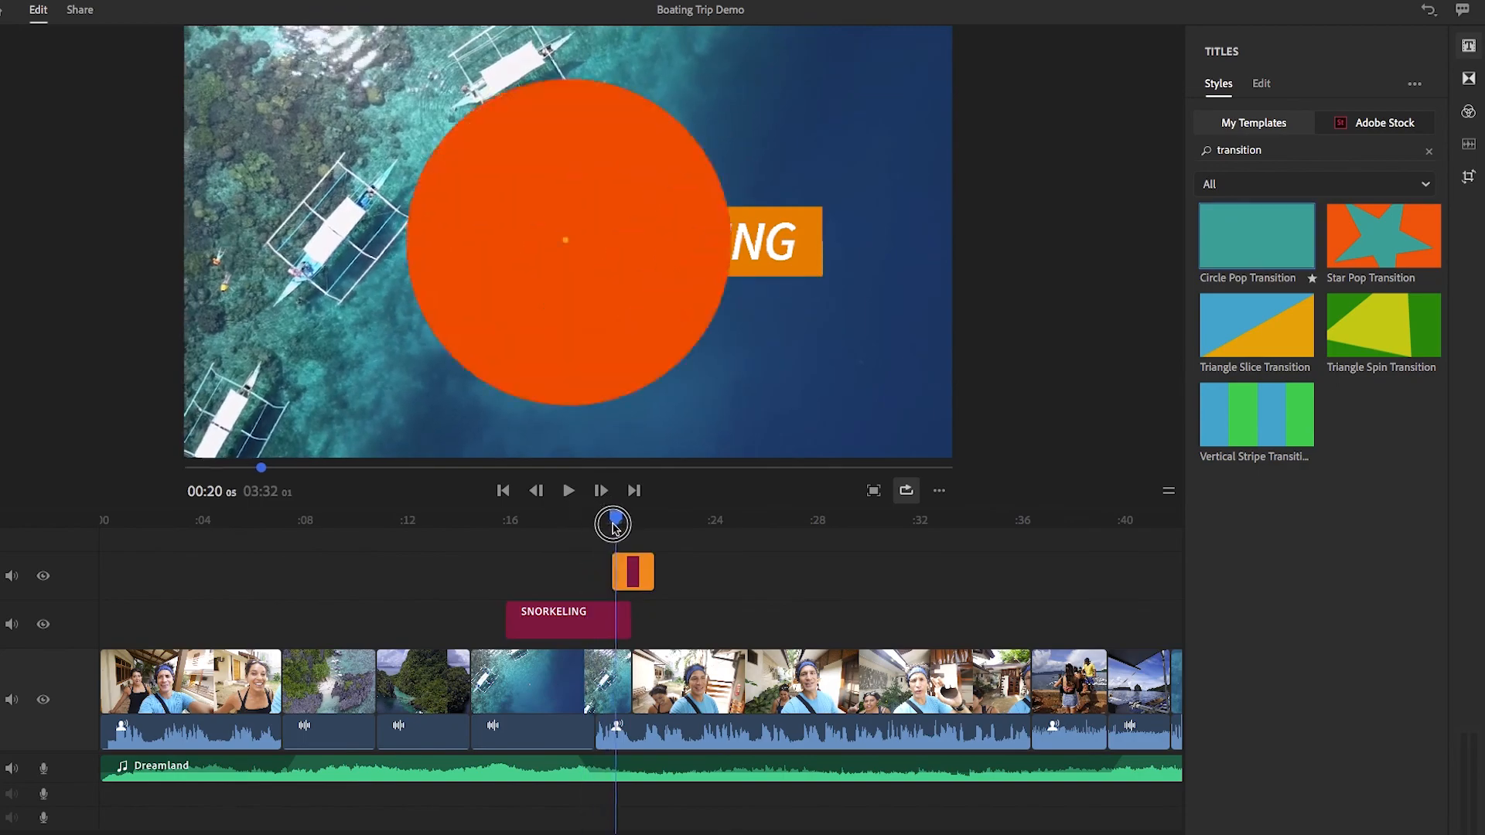